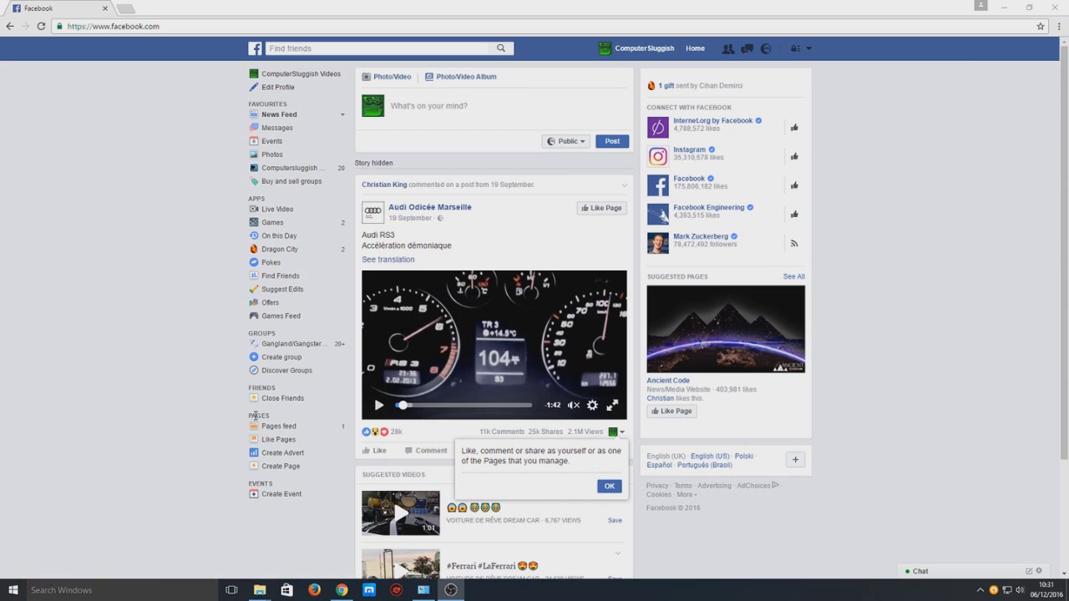
Start a new page from the Create a Page type chooser.
{"action": "left_click", "coordinate": [281, 475]}
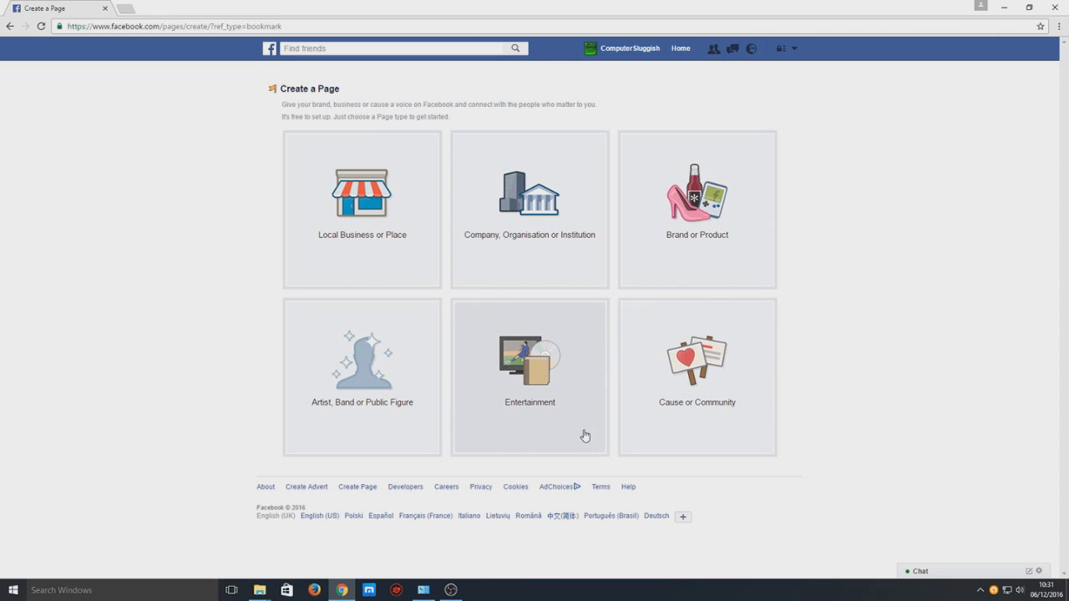
Choose Entertainment as the page type with the TV Programme category.
{"action": "left_click", "coordinate": [543, 406]}
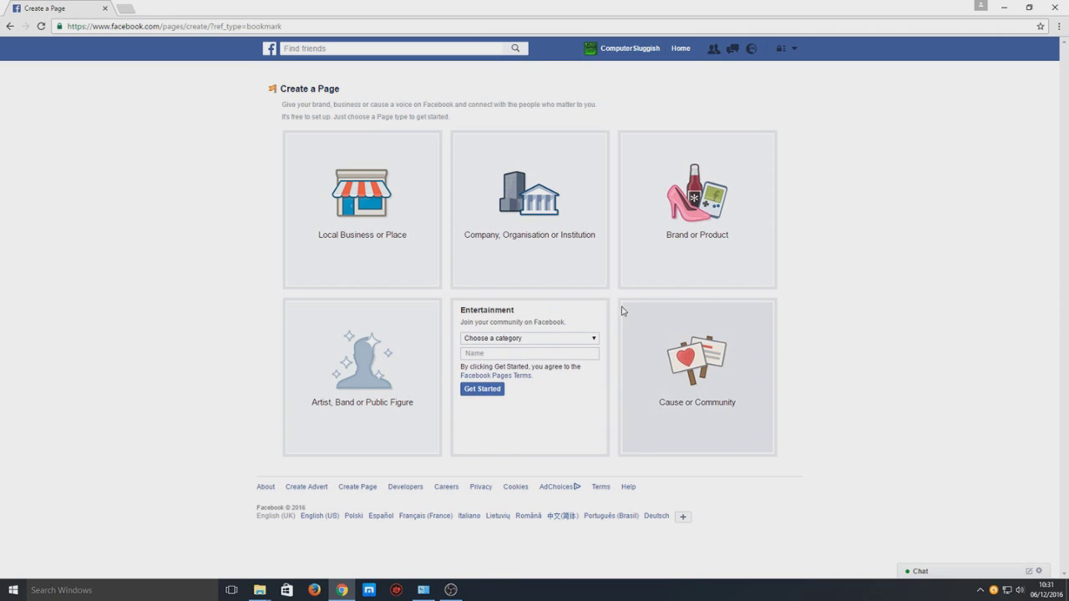
{"action": "left_click", "coordinate": [546, 340]}
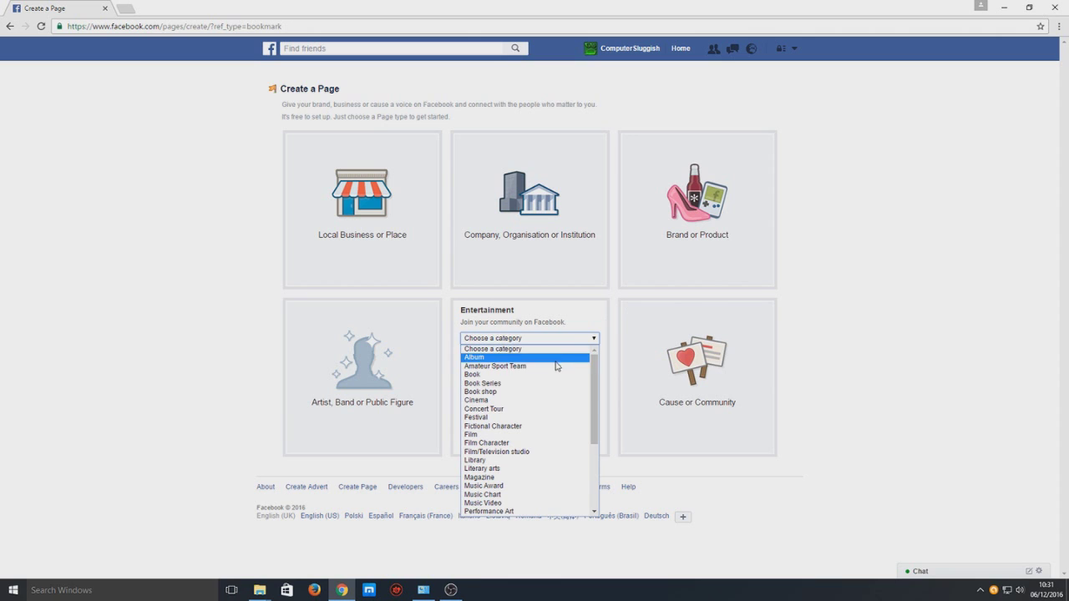
{"action": "scroll", "coordinate": [548, 425], "scroll_direction": "down", "scroll_amount": 3}
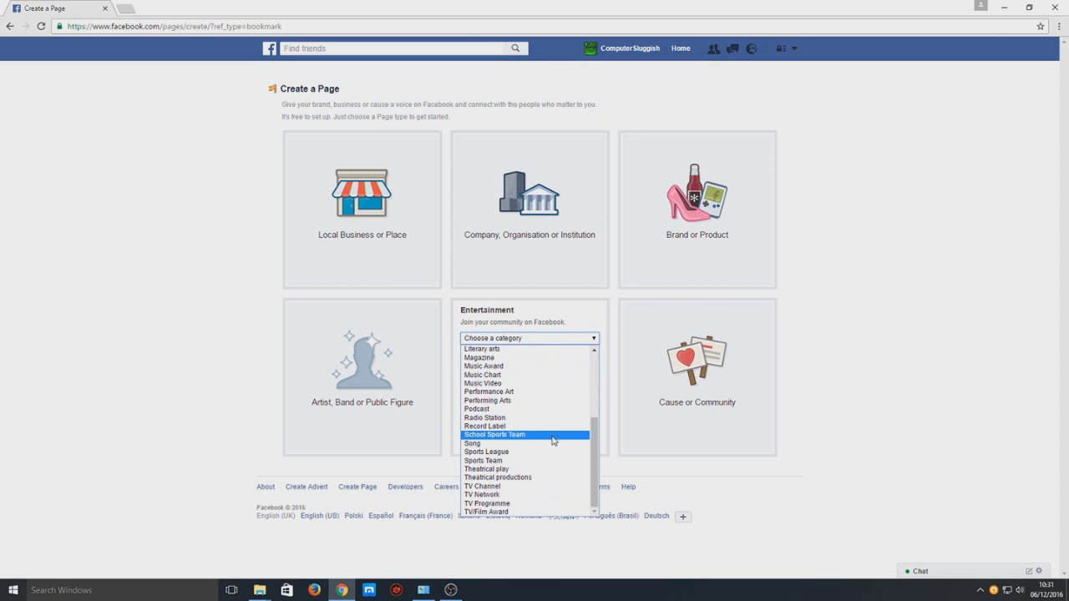
{"action": "left_click", "coordinate": [532, 505]}
Name the page Computersluggishshow, removing the space after the error, and create it.
{"action": "left_click", "coordinate": [533, 352]}
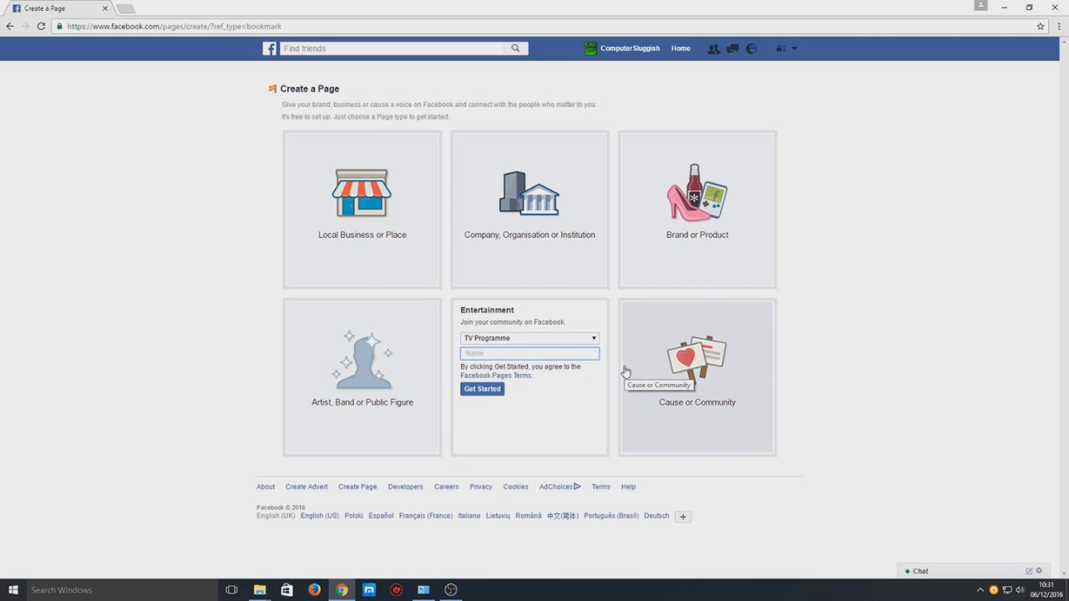
{"action": "type", "text": "computersluggish"}
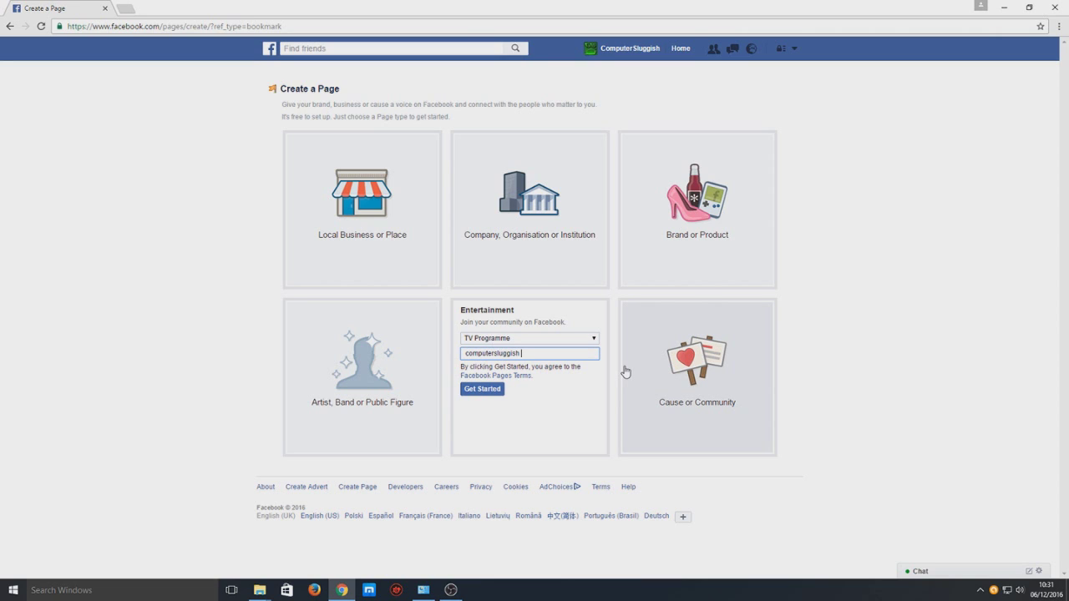
{"action": "type", "text": "show"}
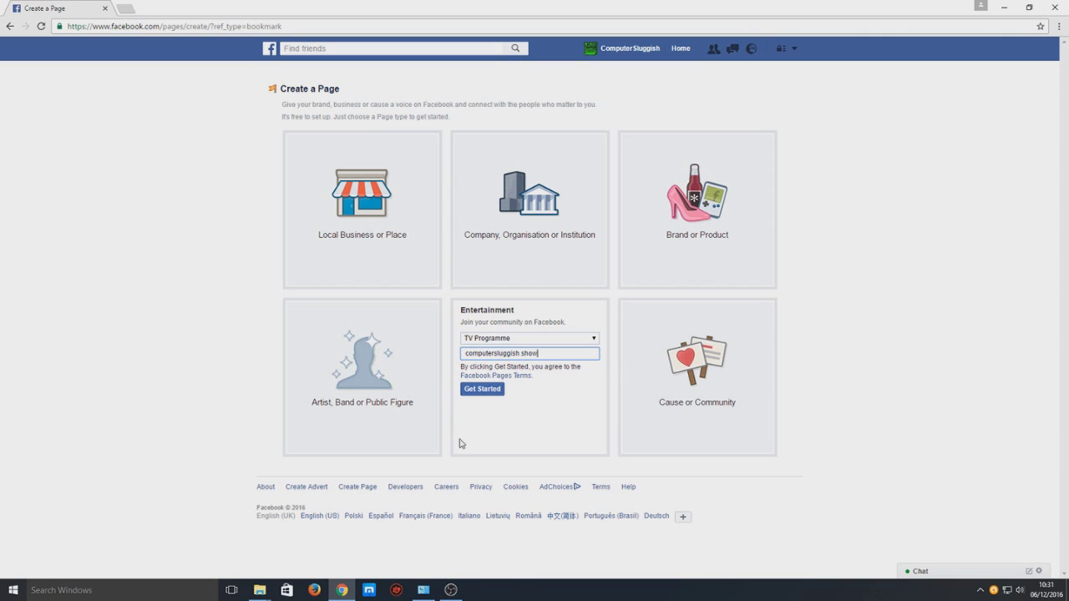
{"action": "left_click", "coordinate": [498, 390]}
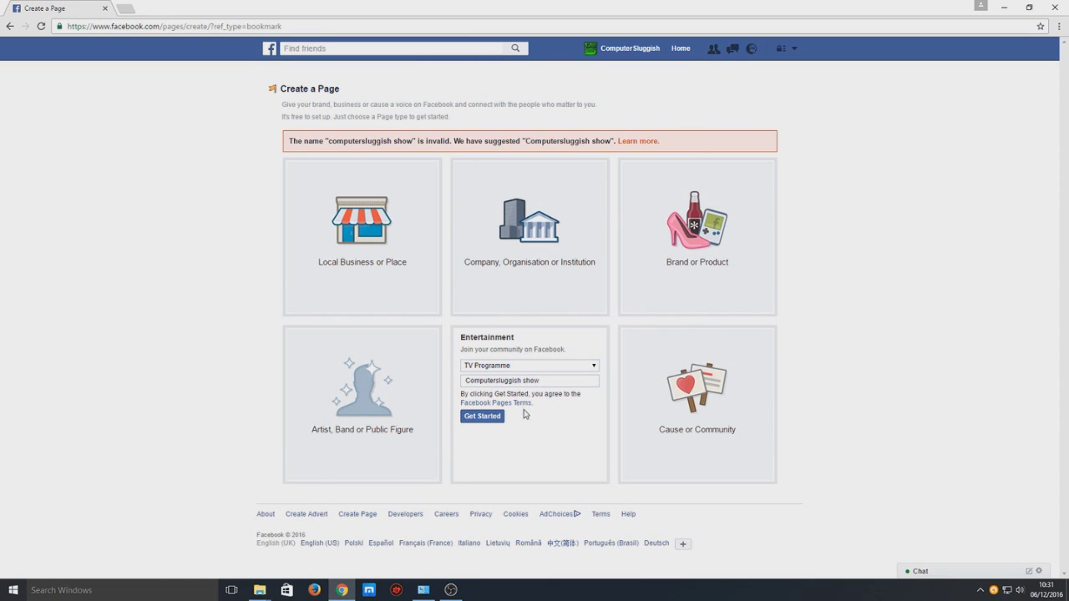
{"action": "left_click", "coordinate": [518, 380]}
{"action": "key", "text": "Delete"}
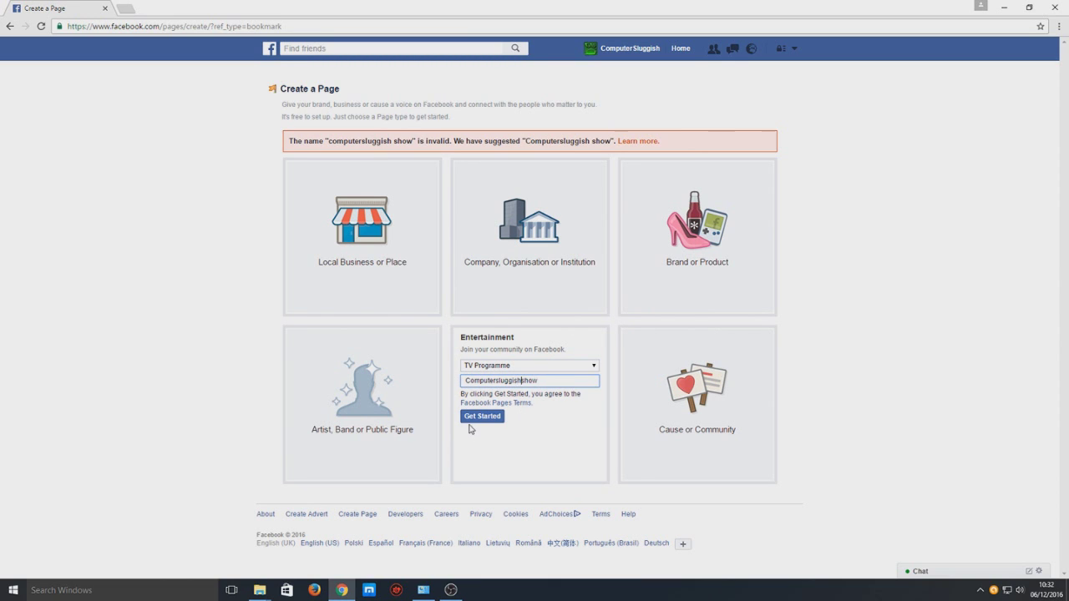
{"action": "left_click", "coordinate": [472, 418]}
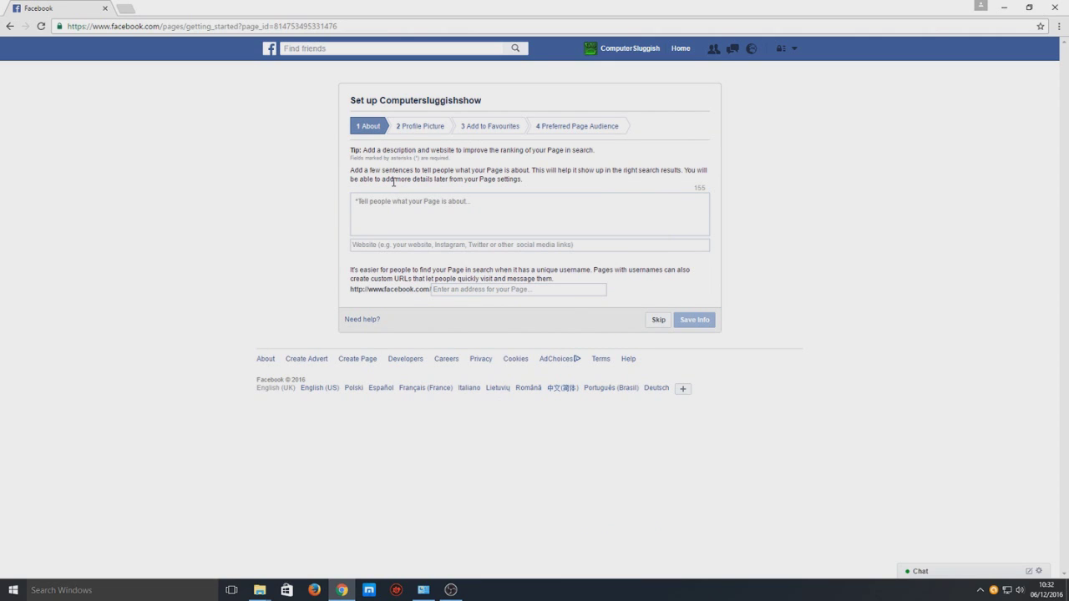
Enter 'cs new tv show' as the page description.
{"action": "left_click", "coordinate": [437, 207]}
{"action": "type", "text": "k"}
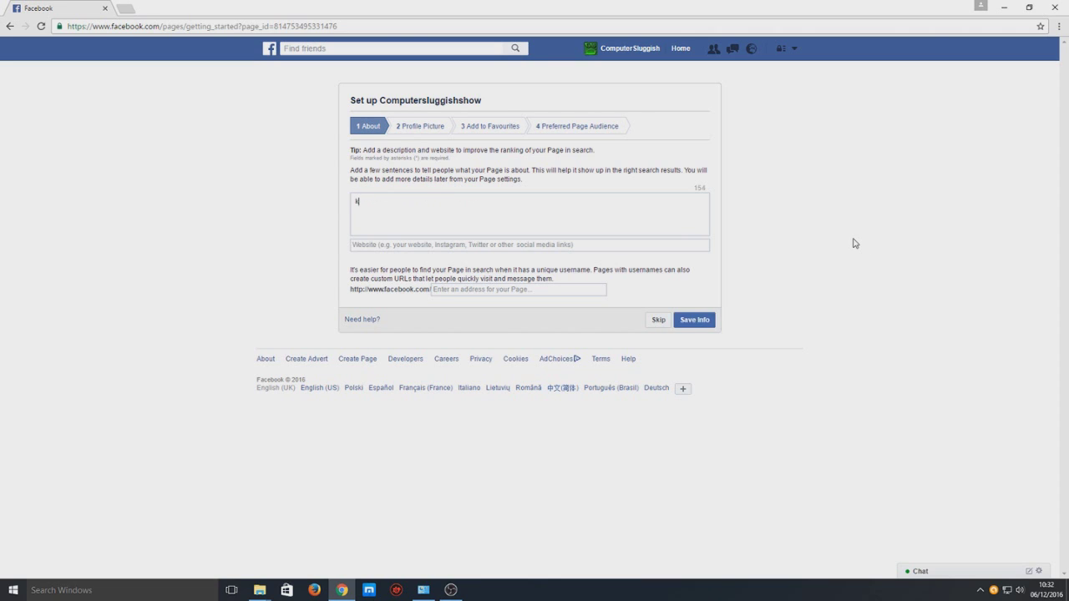
{"action": "key", "text": "BackSpace"}
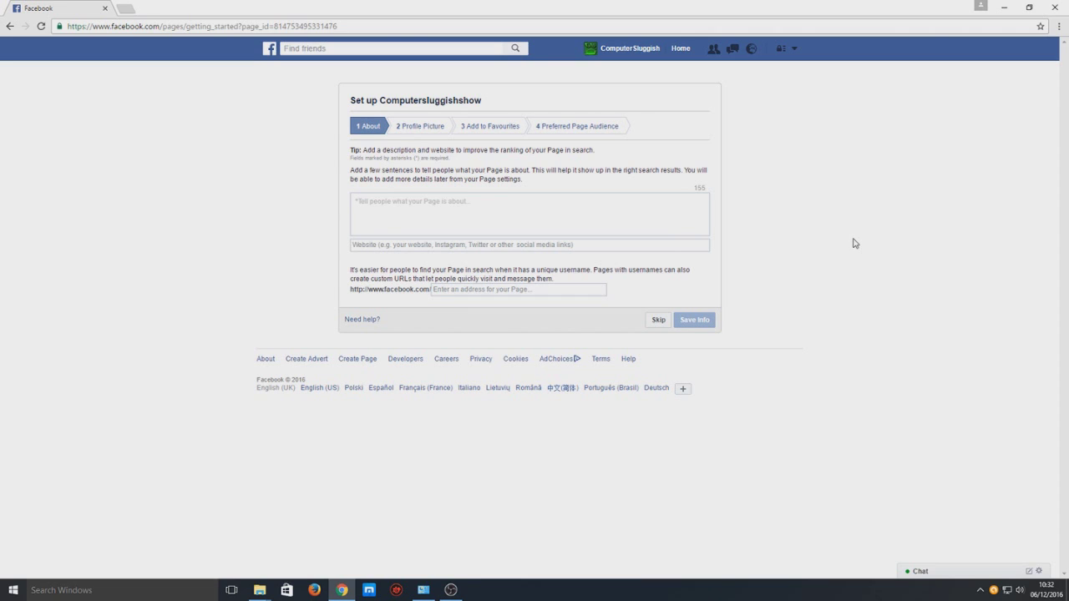
{"action": "type", "text": "cs new tv show"}
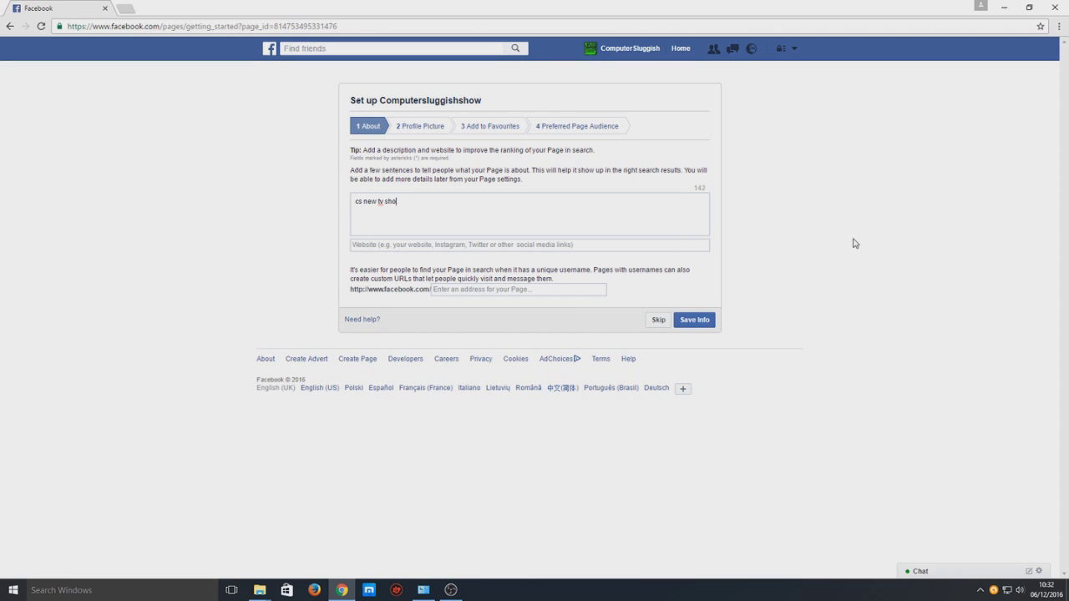
{"action": "left_click", "coordinate": [544, 245]}
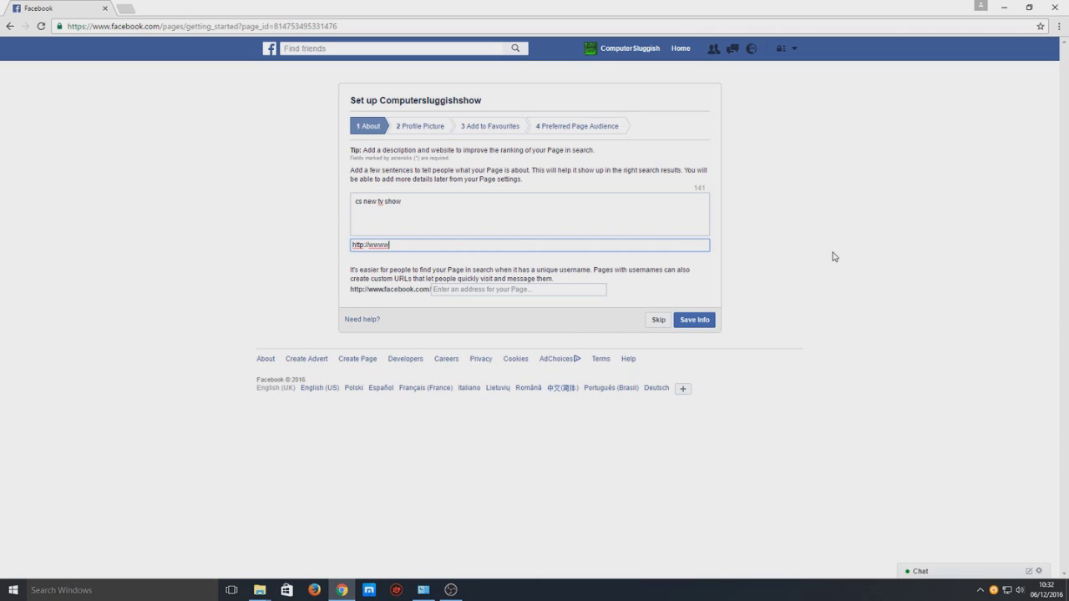
{"action": "key", "text": "BackSpace"}
{"action": "key", "text": "BackSpace"}
{"action": "left_click", "coordinate": [576, 290]}
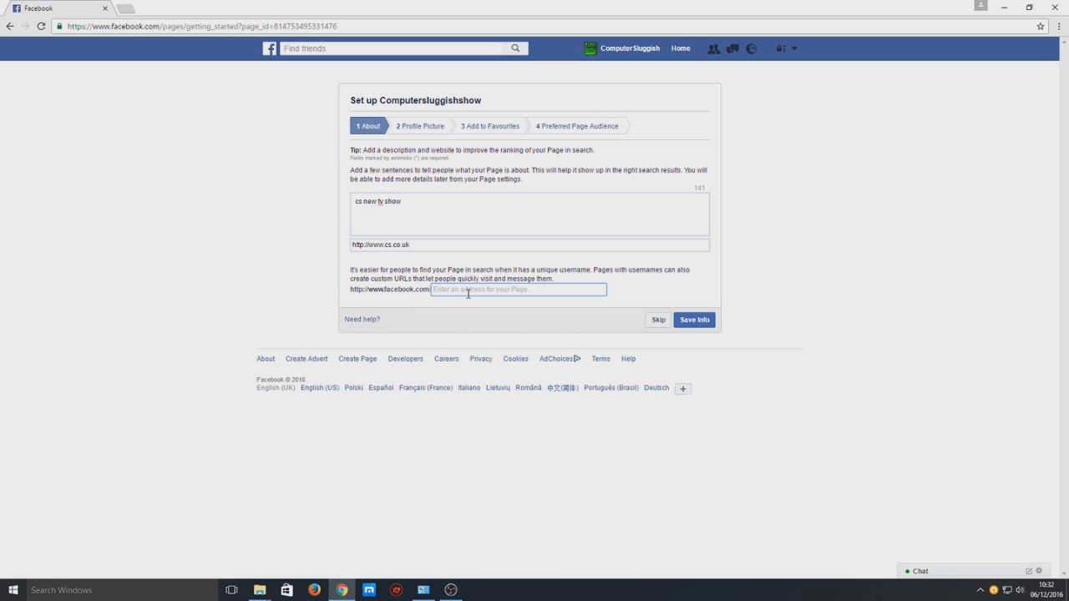
Save the About info with web address ccomputersluggishtvshow, since cstvshow was taken.
{"action": "type", "text": "cstvshow"}
{"action": "left_click", "coordinate": [699, 324]}
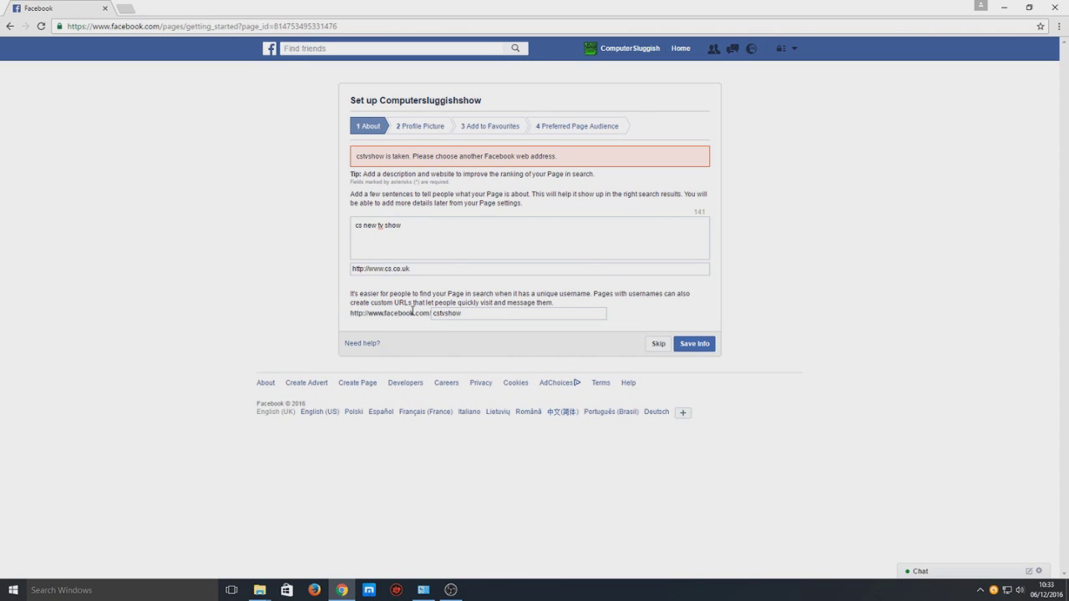
{"action": "left_click", "coordinate": [441, 314]}
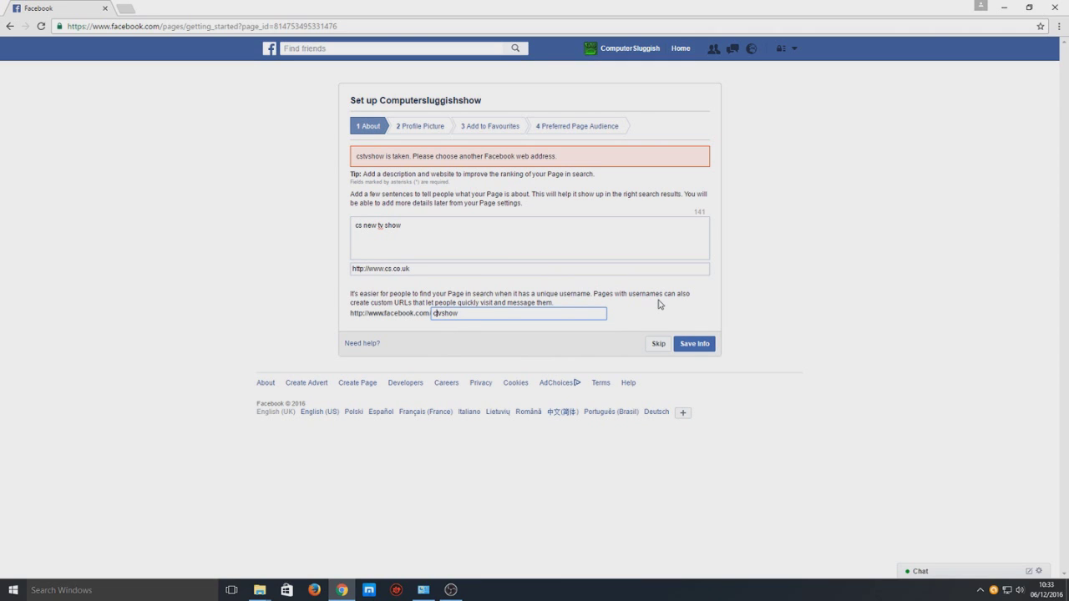
{"action": "type", "text": "computersluggish"}
{"action": "left_click", "coordinate": [570, 318]}
{"action": "left_click", "coordinate": [714, 345]}
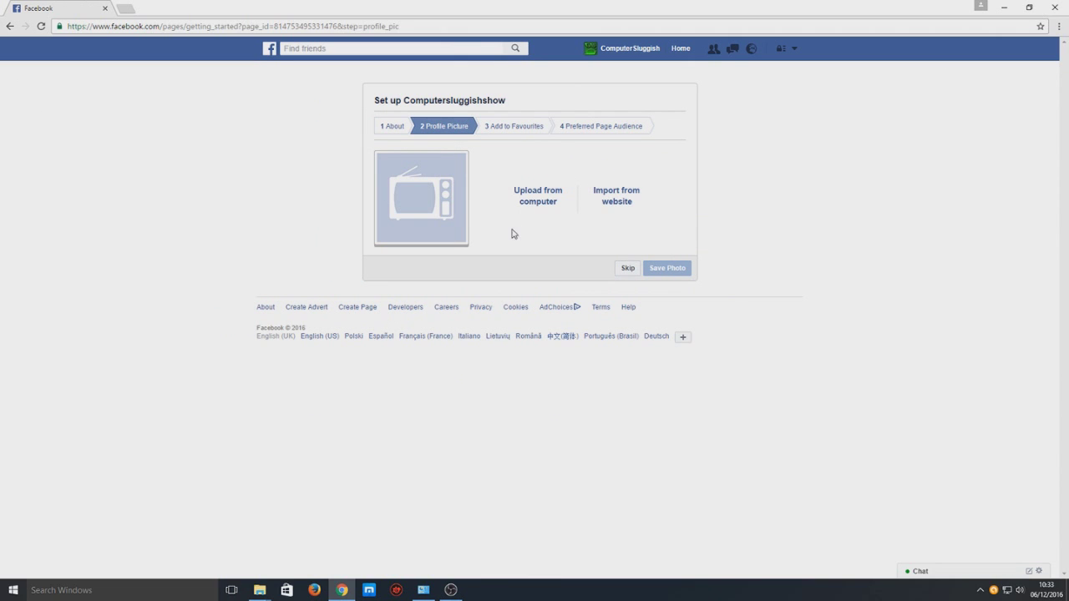
Bring up the profile picture's import-from-website form, then open a new browser tab.
{"action": "left_click", "coordinate": [616, 197]}
{"action": "left_click", "coordinate": [376, 269]}
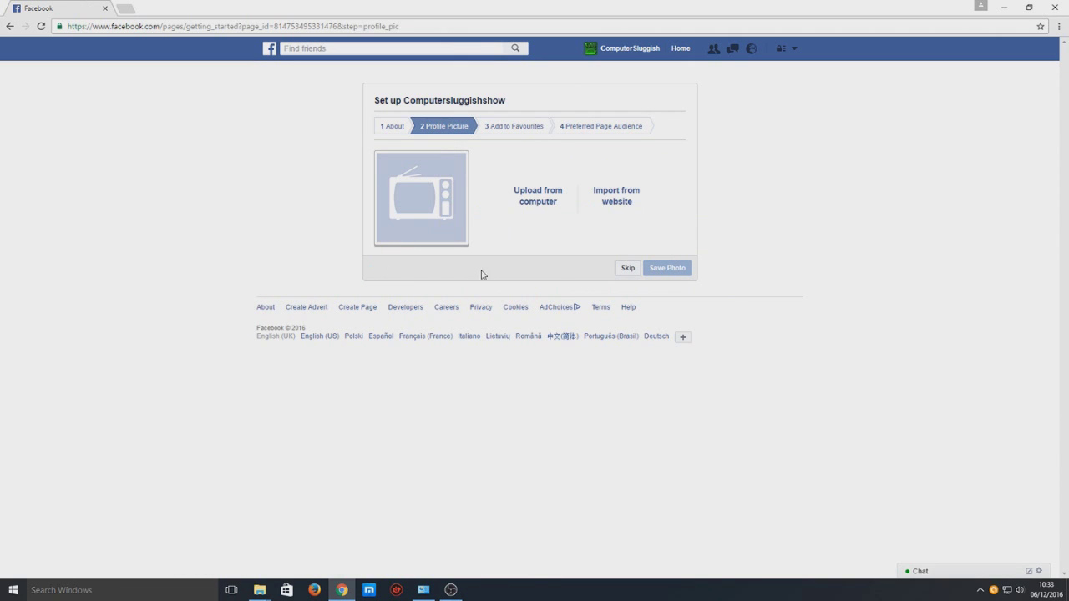
{"action": "left_click", "coordinate": [624, 205]}
{"action": "left_click", "coordinate": [571, 210]}
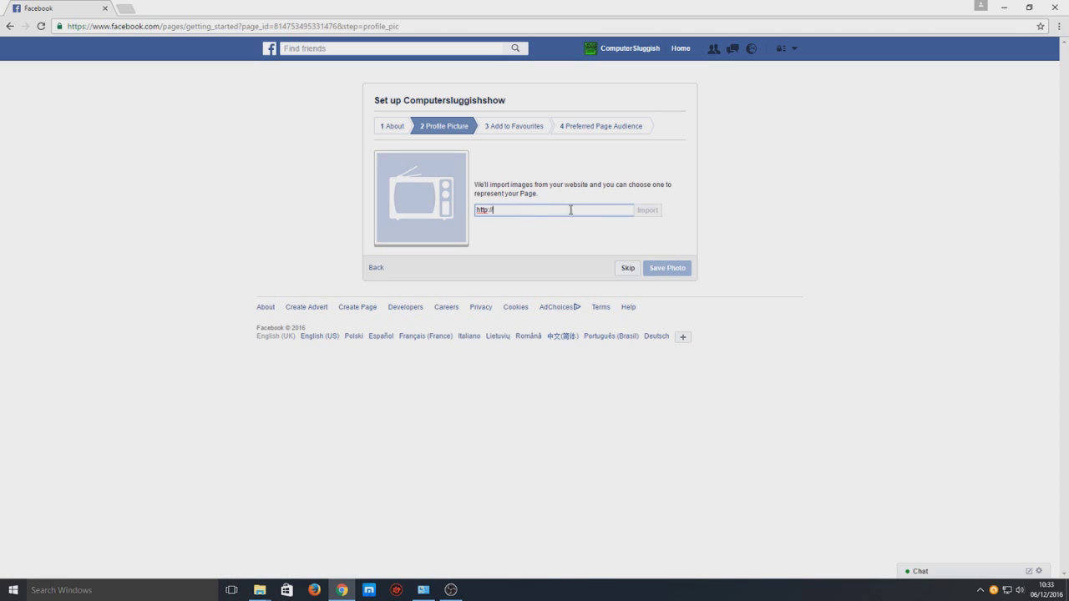
{"action": "left_click", "coordinate": [121, 8]}
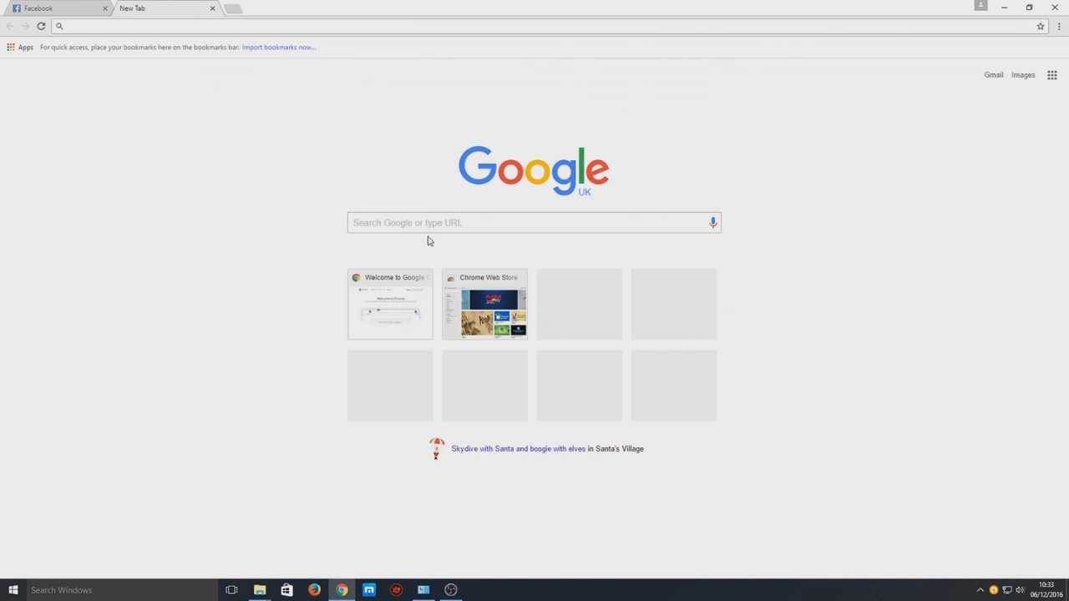
Search Google Images for 'computer' and preview the cartoon desktop computer graphic.
{"action": "left_click", "coordinate": [434, 227]}
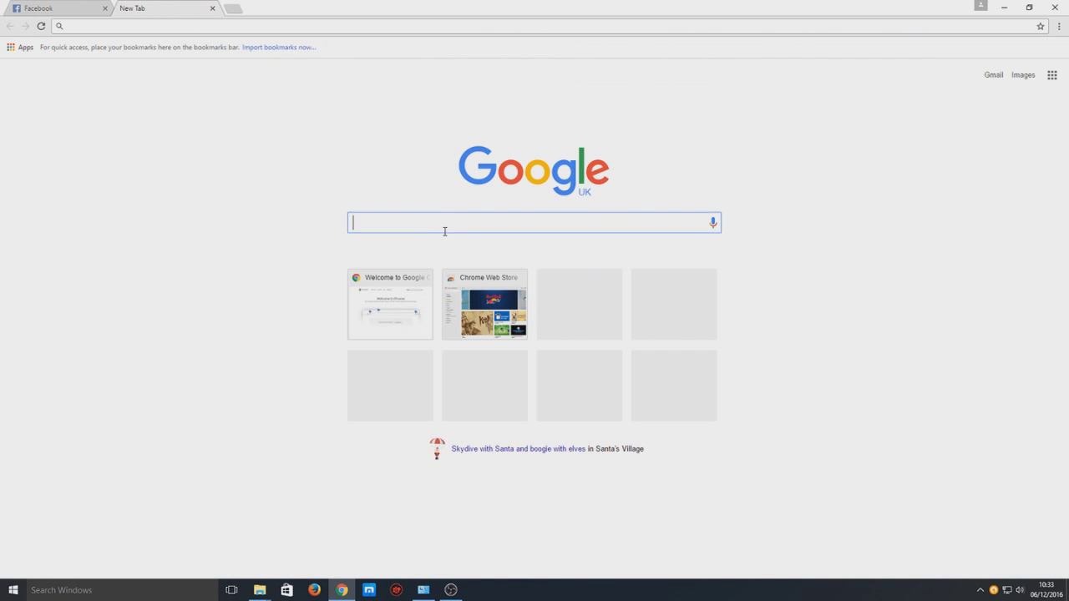
{"action": "type", "text": "computer"}
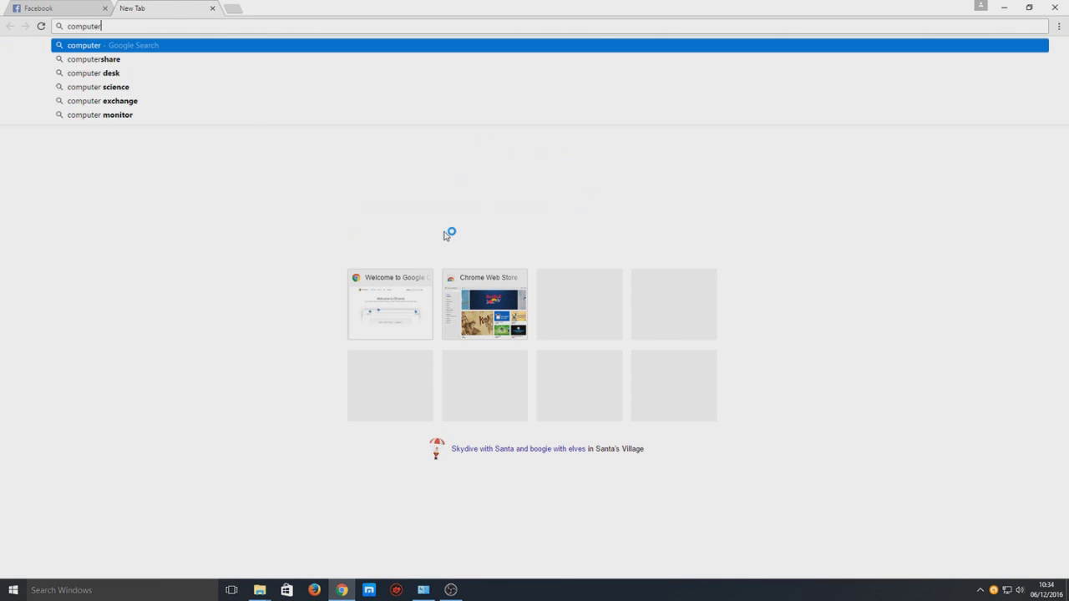
{"action": "key", "text": "Return"}
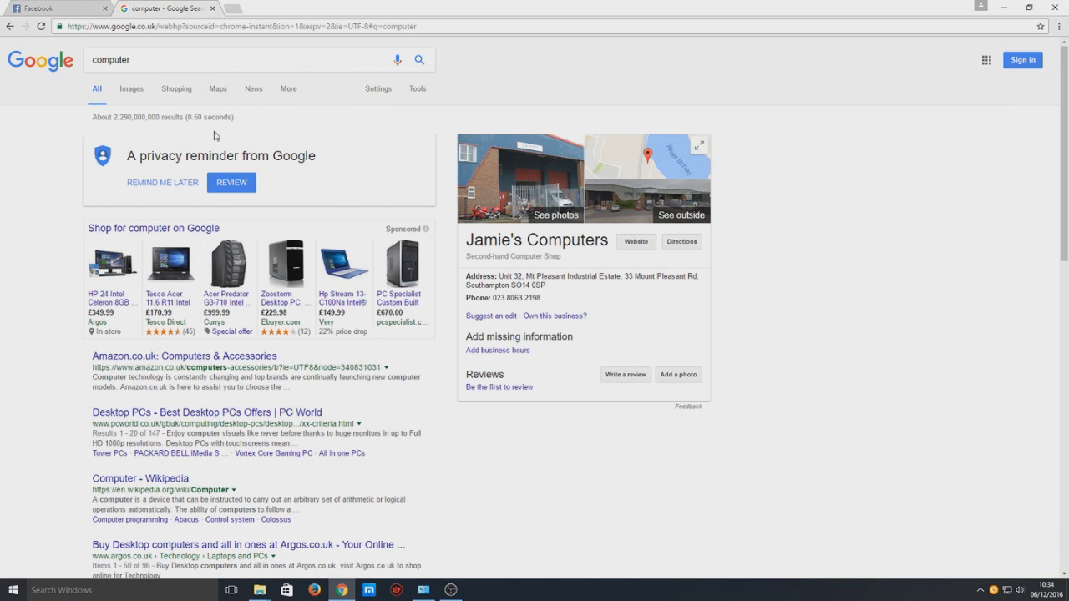
{"action": "left_click", "coordinate": [126, 90]}
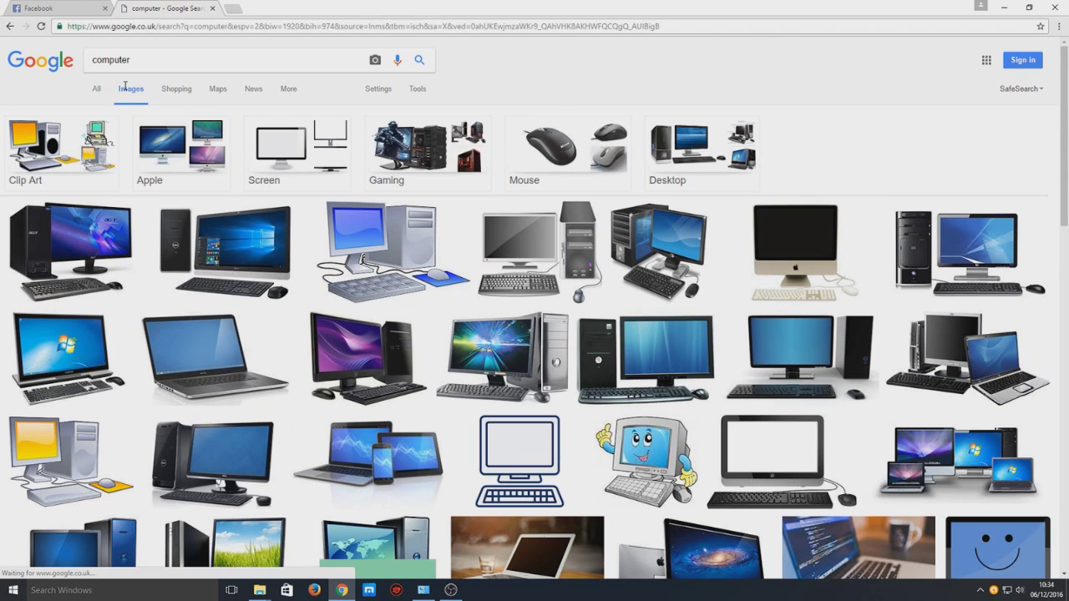
{"action": "left_click", "coordinate": [382, 250]}
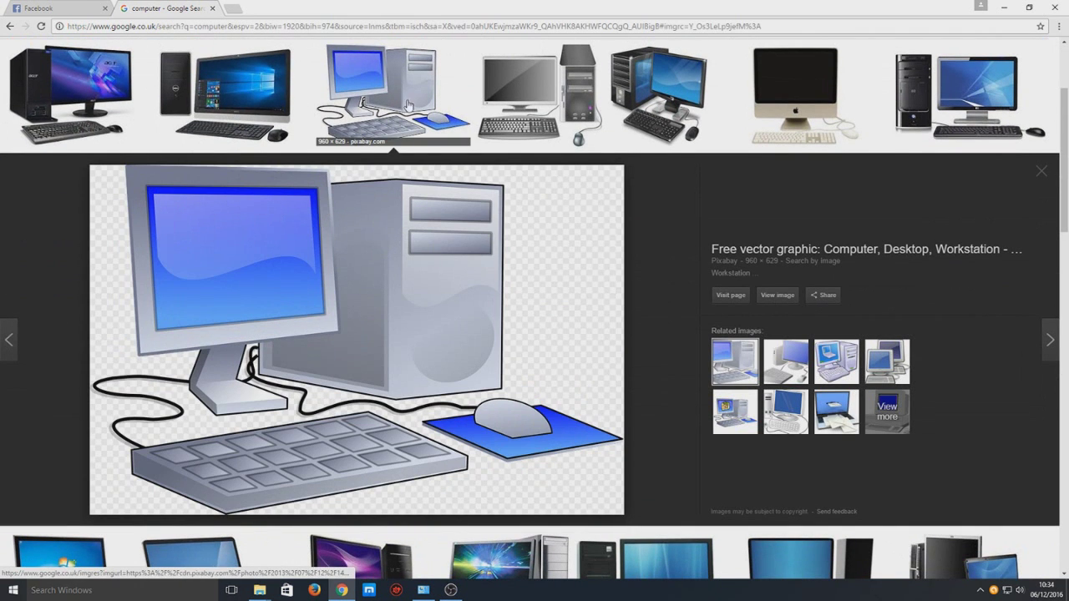
Copy the cartoon computer's image address from its Pixabay page and return to Facebook.
{"action": "left_click", "coordinate": [787, 297]}
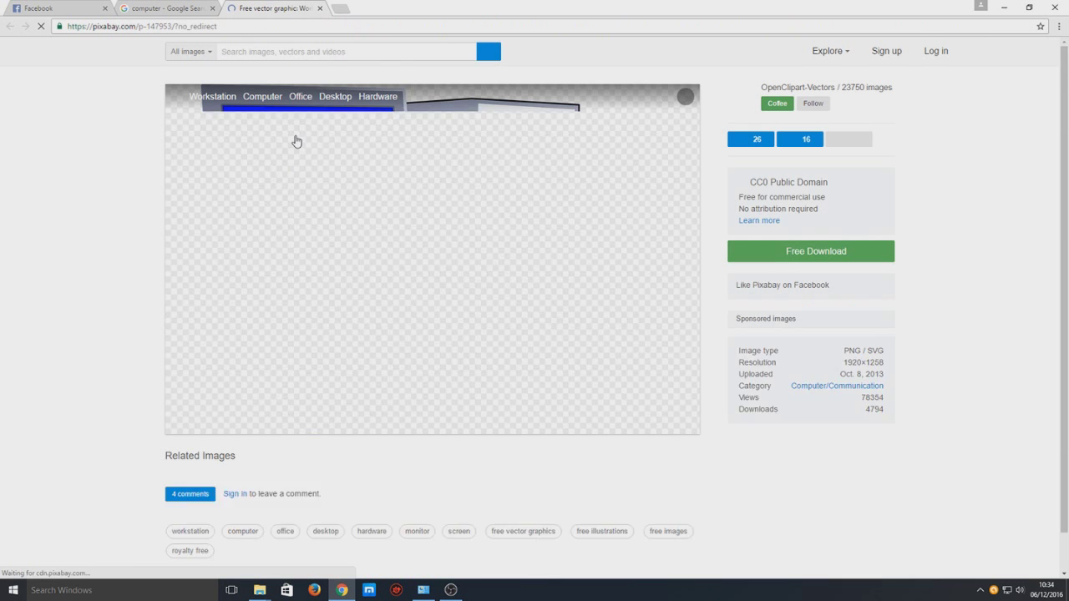
{"action": "right_click", "coordinate": [382, 178]}
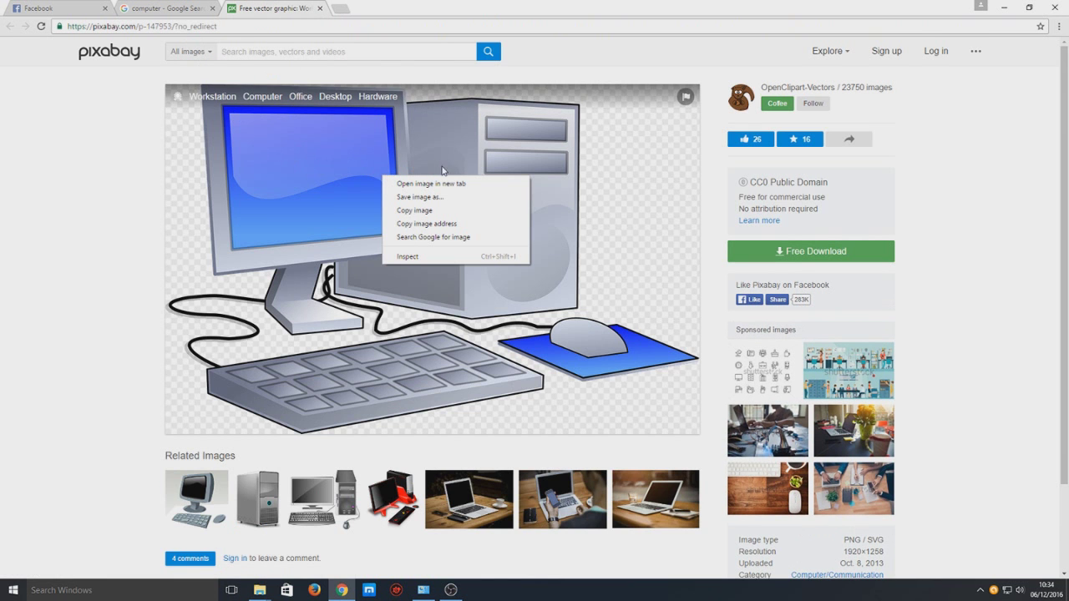
{"action": "left_click", "coordinate": [454, 224]}
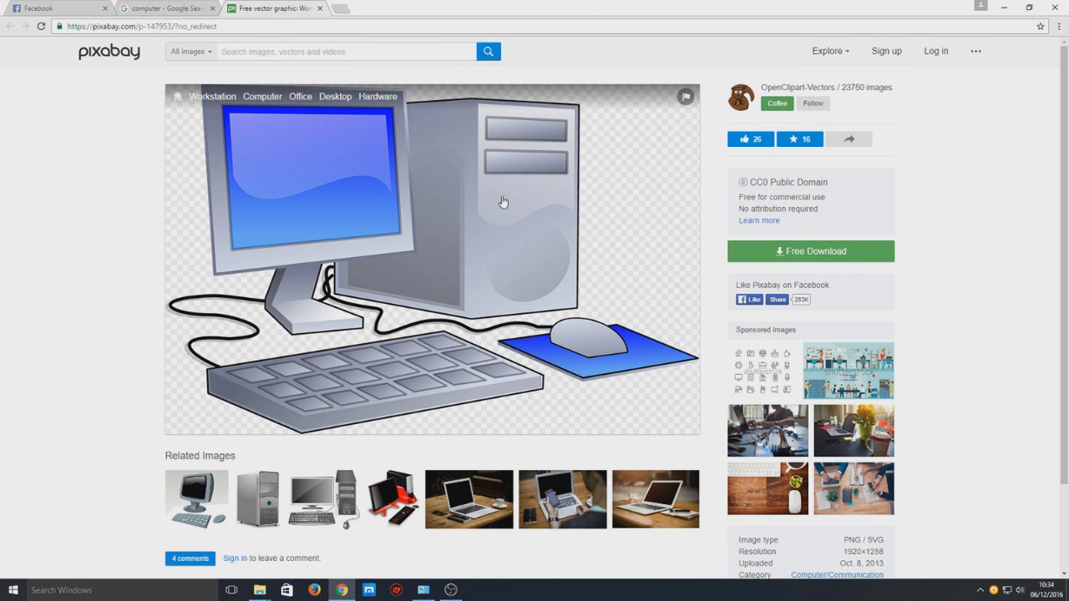
{"action": "left_click", "coordinate": [41, 5]}
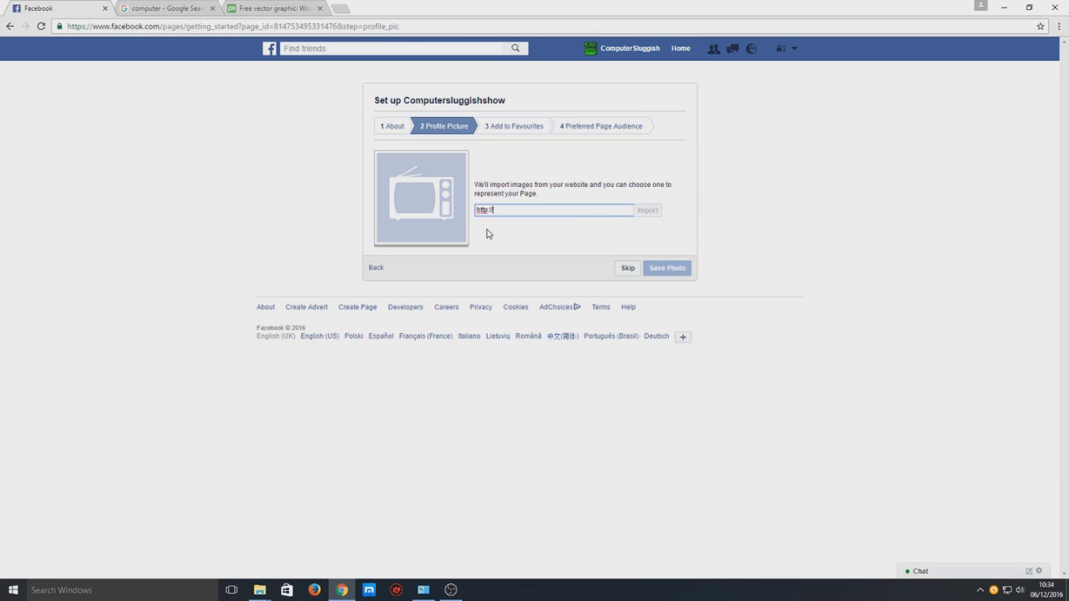
{"action": "key", "text": "ctrl+v"}
{"action": "left_click_drag", "start_coordinate": [605, 211], "coordinate": [258, 203]}
{"action": "key", "text": "BackSpace"}
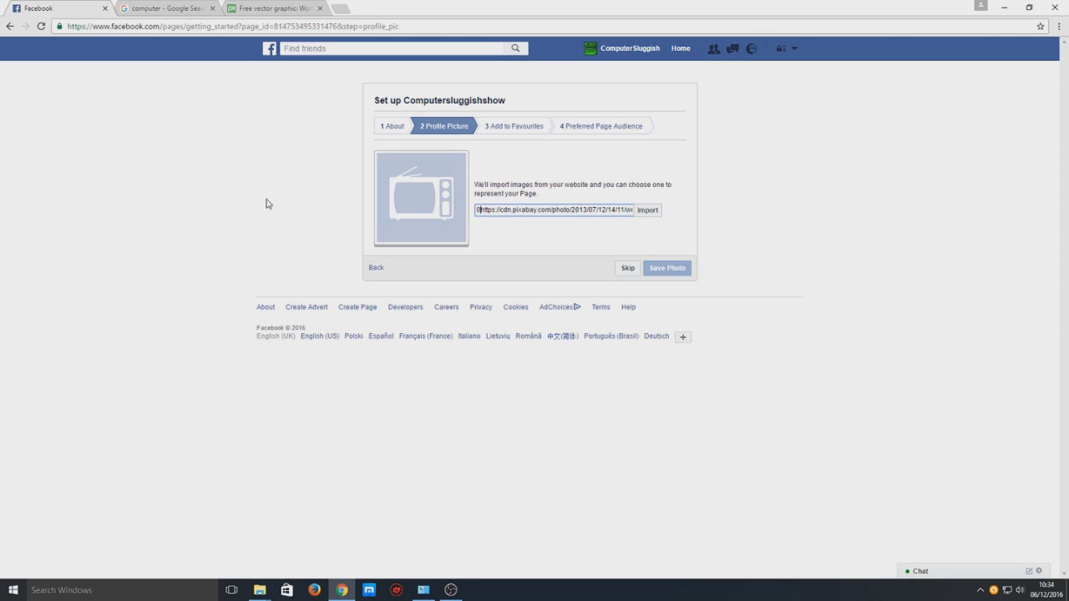
{"action": "left_click", "coordinate": [649, 211]}
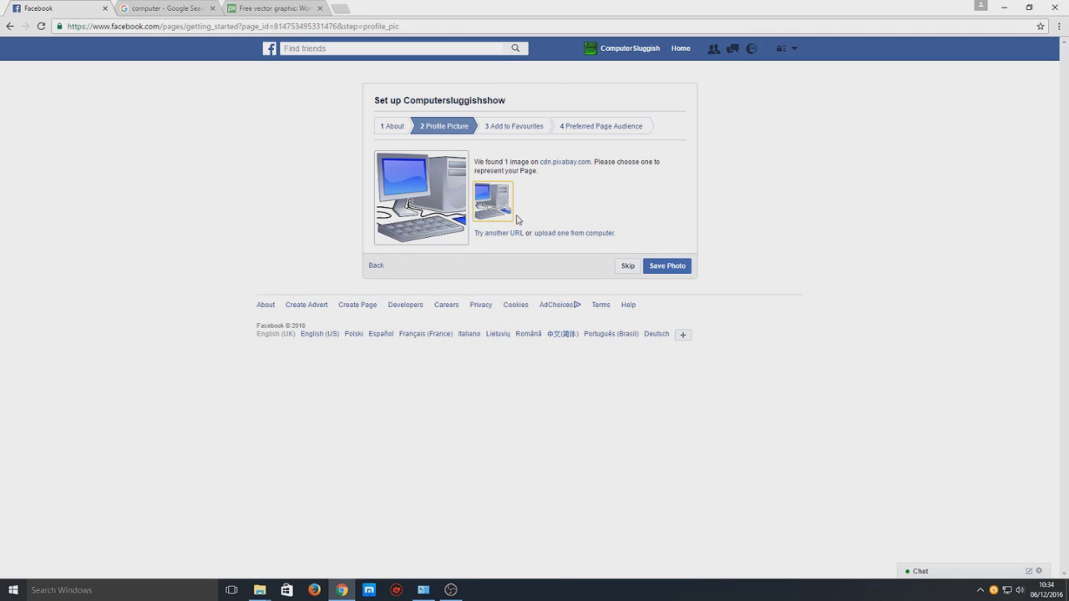
Save the cartoon computer as profile photo, add the page to Favourites, and continue.
{"action": "left_click", "coordinate": [684, 267]}
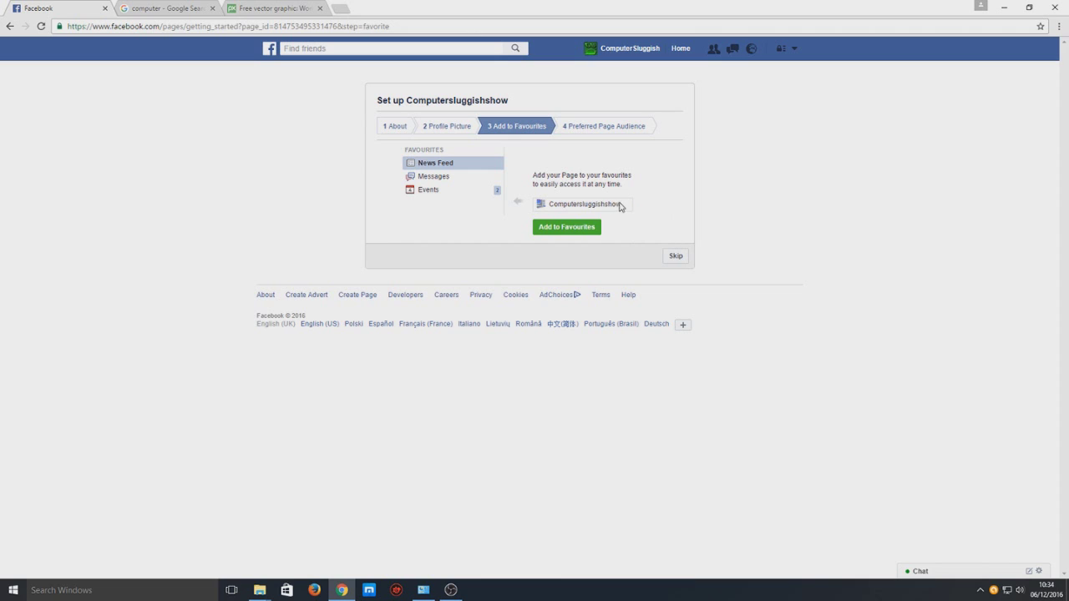
{"action": "left_click", "coordinate": [548, 229]}
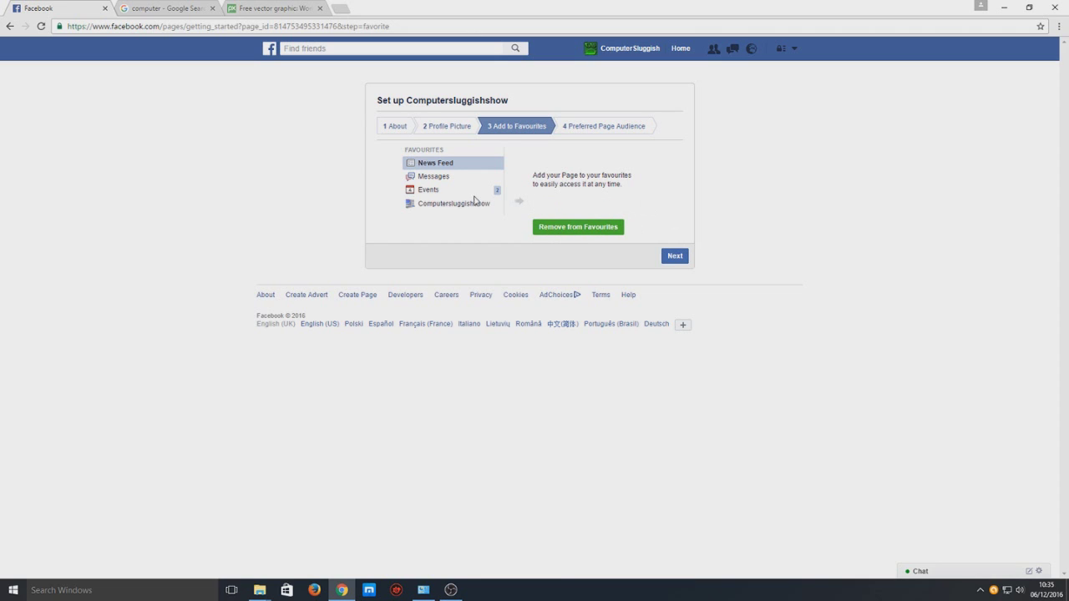
{"action": "left_click", "coordinate": [675, 256]}
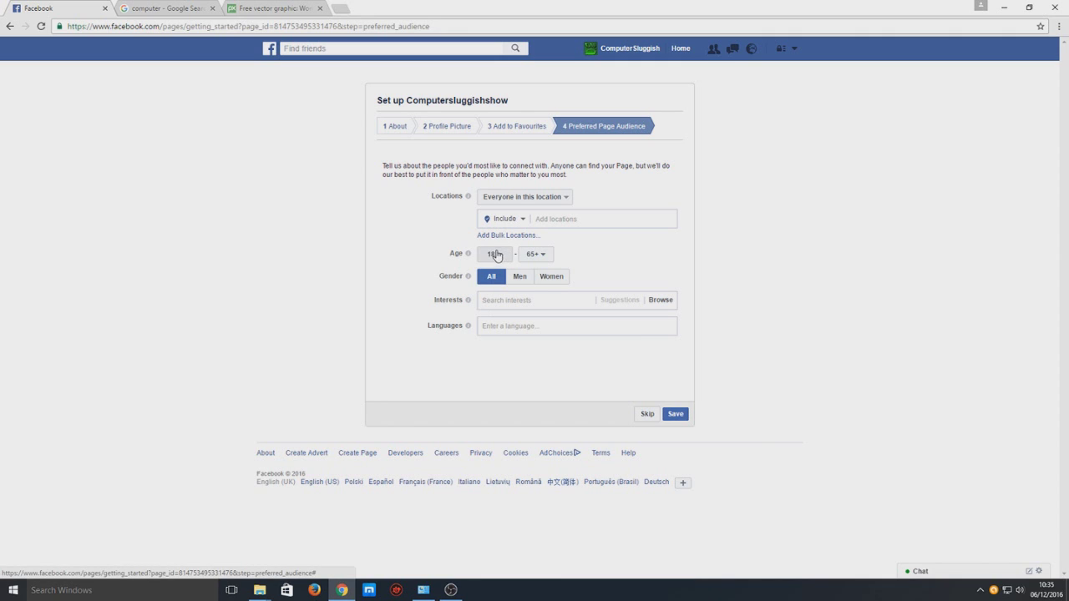
Add Computers and Personal computer as audience interests, leaving location unchanged.
{"action": "left_click", "coordinate": [564, 201]}
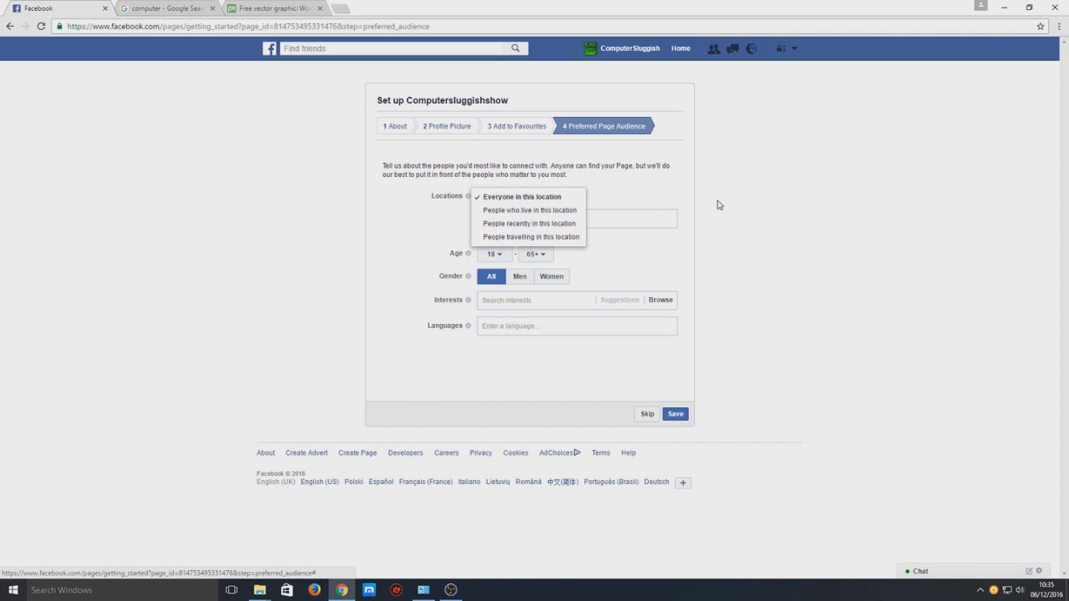
{"action": "left_click", "coordinate": [792, 204]}
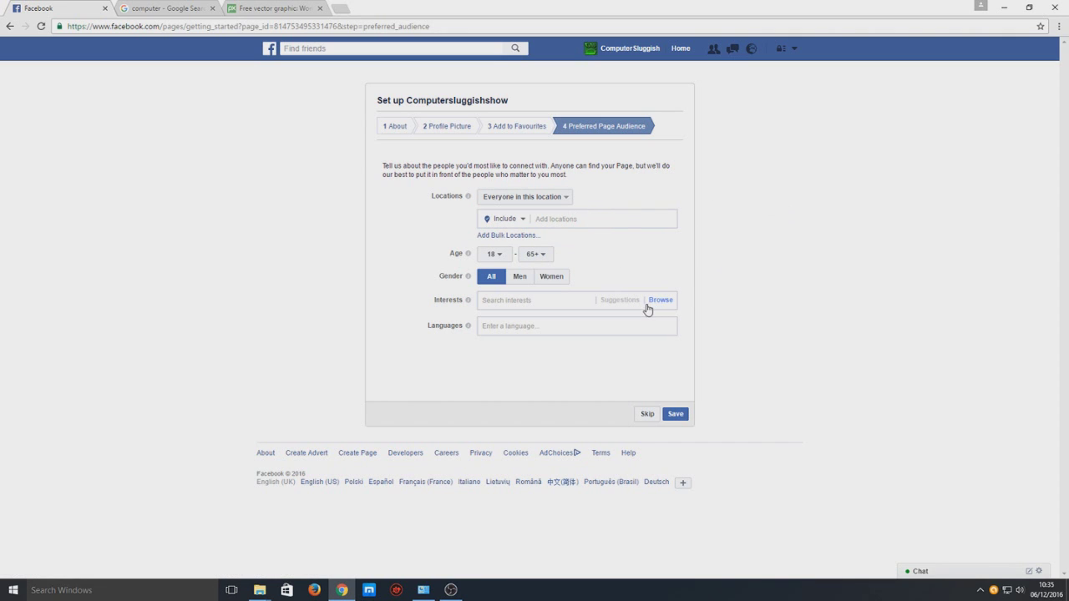
{"action": "left_click", "coordinate": [538, 299]}
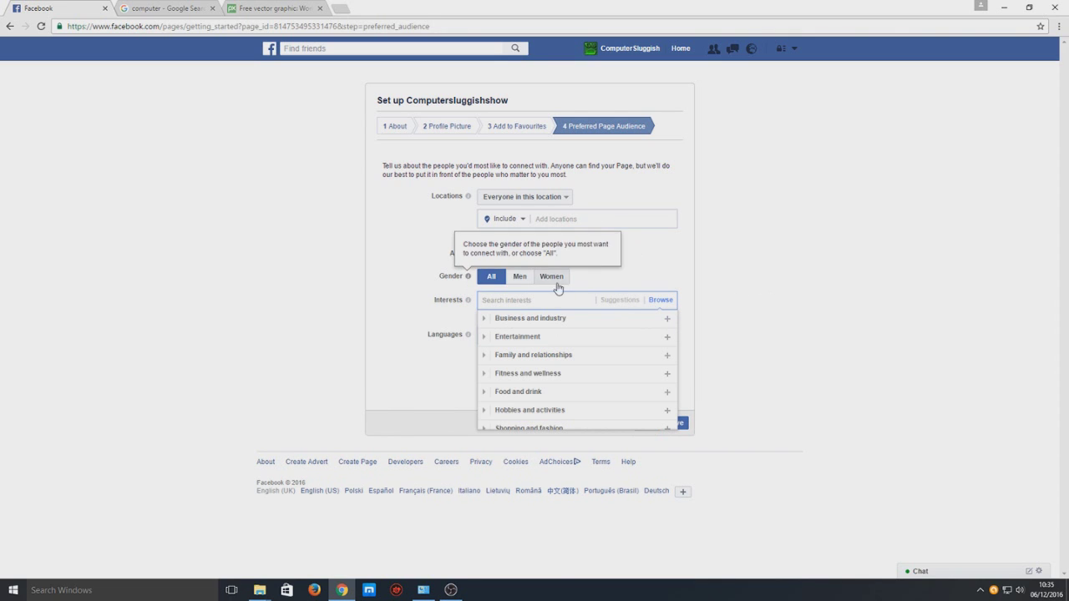
{"action": "type", "text": "comp"}
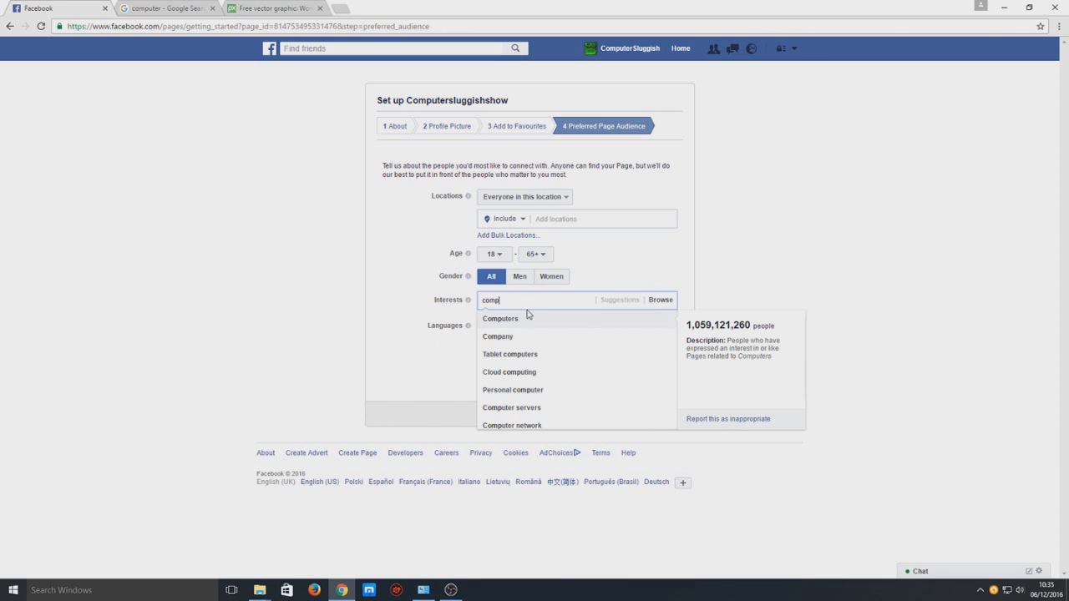
{"action": "left_click", "coordinate": [535, 319]}
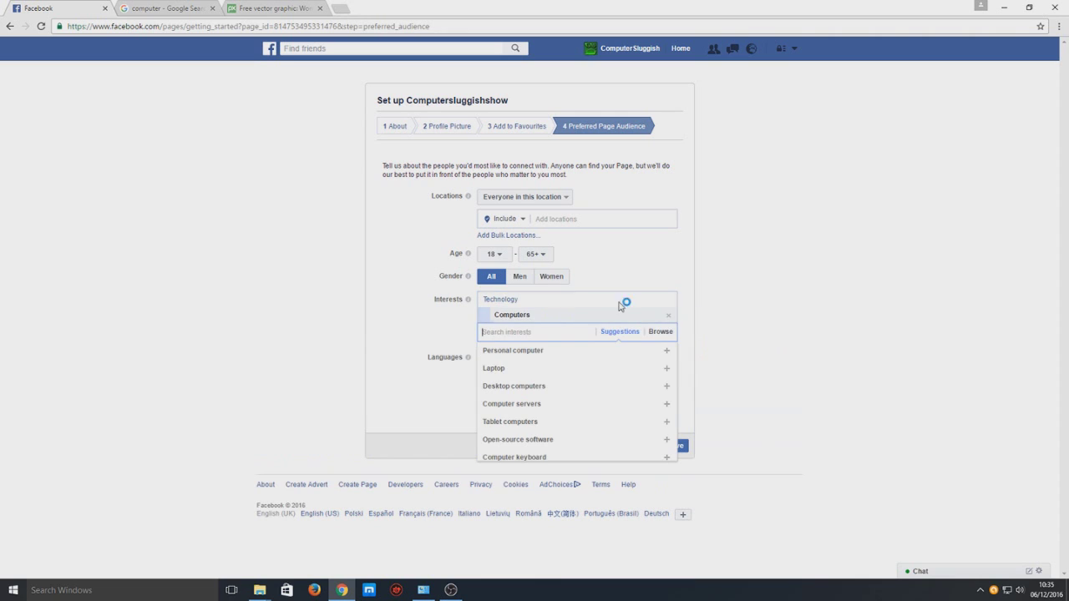
{"action": "left_click", "coordinate": [579, 351]}
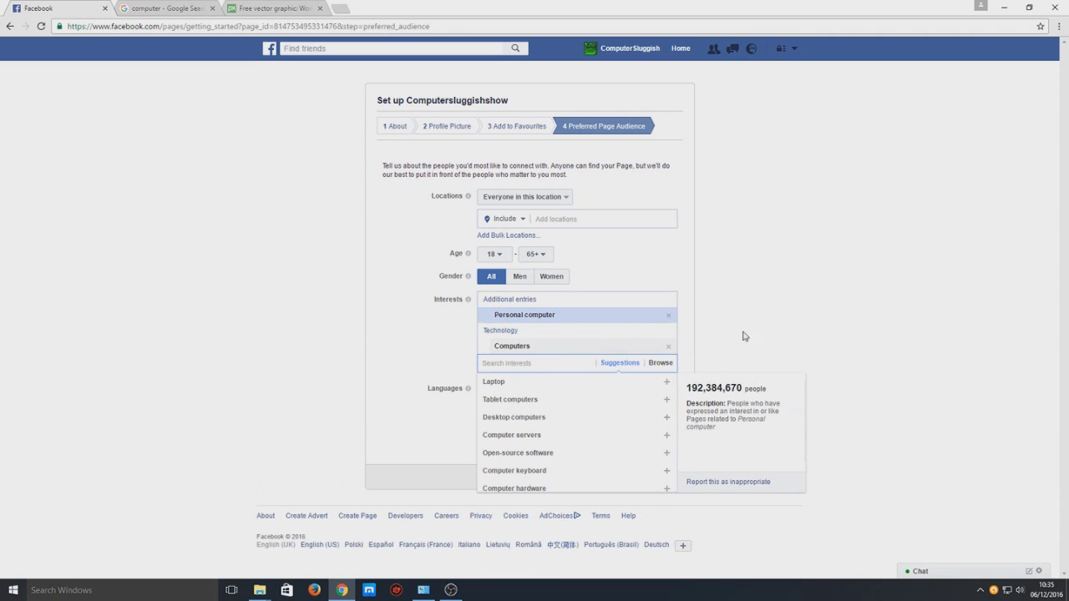
{"action": "left_click", "coordinate": [802, 320]}
Add English (All) as the preferred language and save the audience.
{"action": "left_click", "coordinate": [545, 392]}
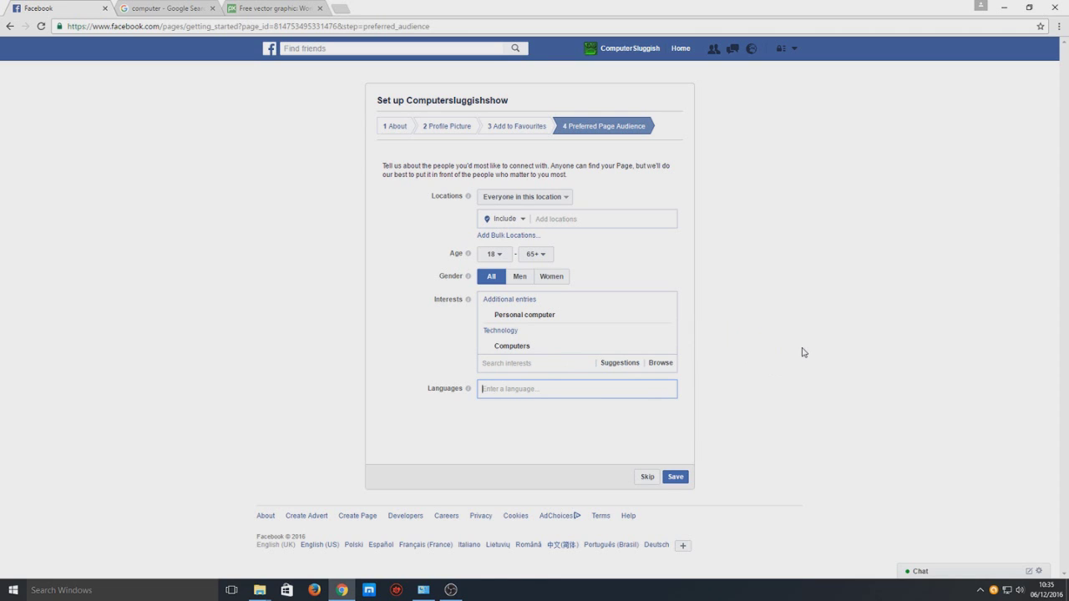
{"action": "type", "text": "eng"}
{"action": "key", "text": "Return"}
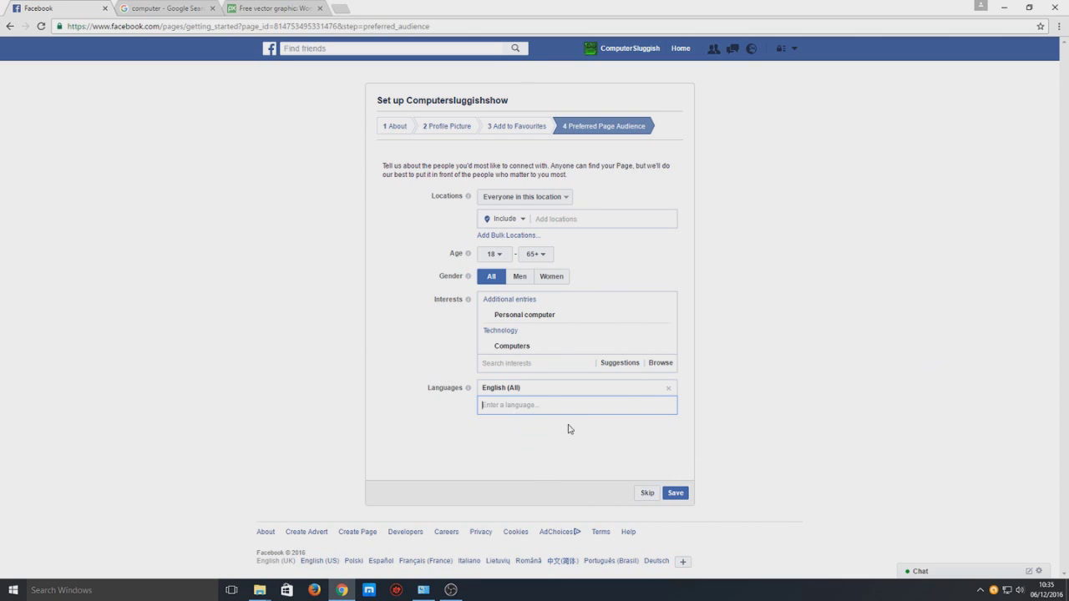
{"action": "left_click", "coordinate": [676, 493]}
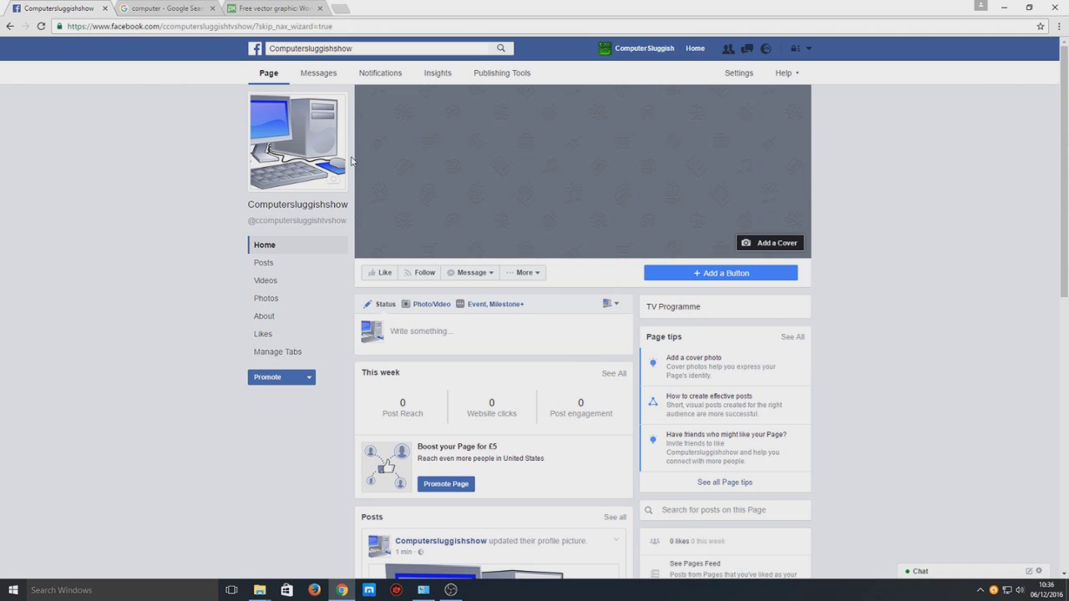
Scroll through the new Computersluggishshow page to review its sections, then return to the top.
{"action": "scroll", "coordinate": [468, 417], "scroll_direction": "down", "scroll_amount": 7}
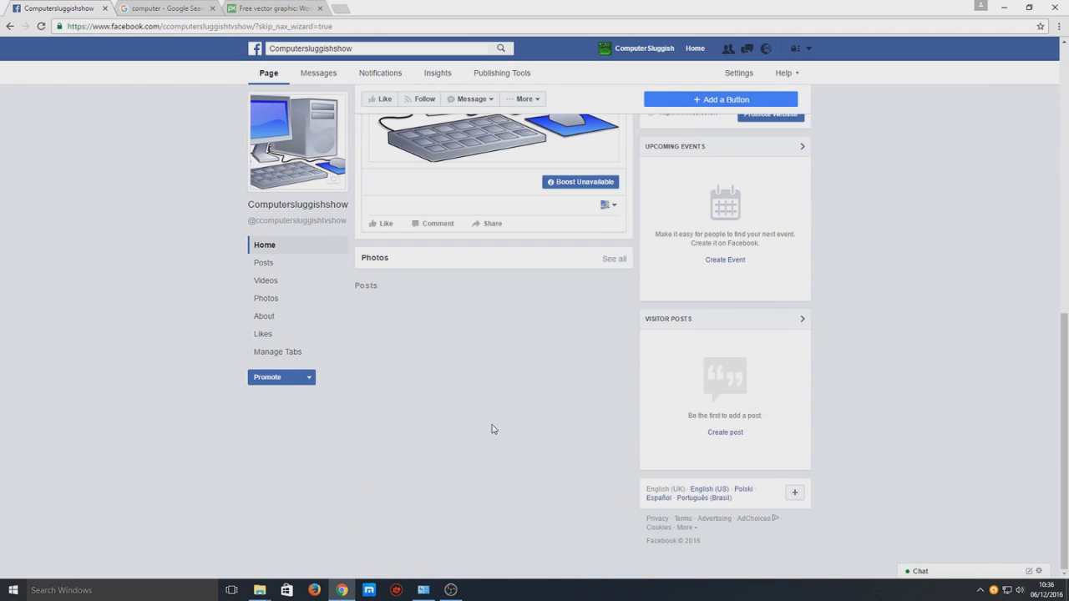
{"action": "scroll", "coordinate": [501, 437], "scroll_direction": "up", "scroll_amount": 10}
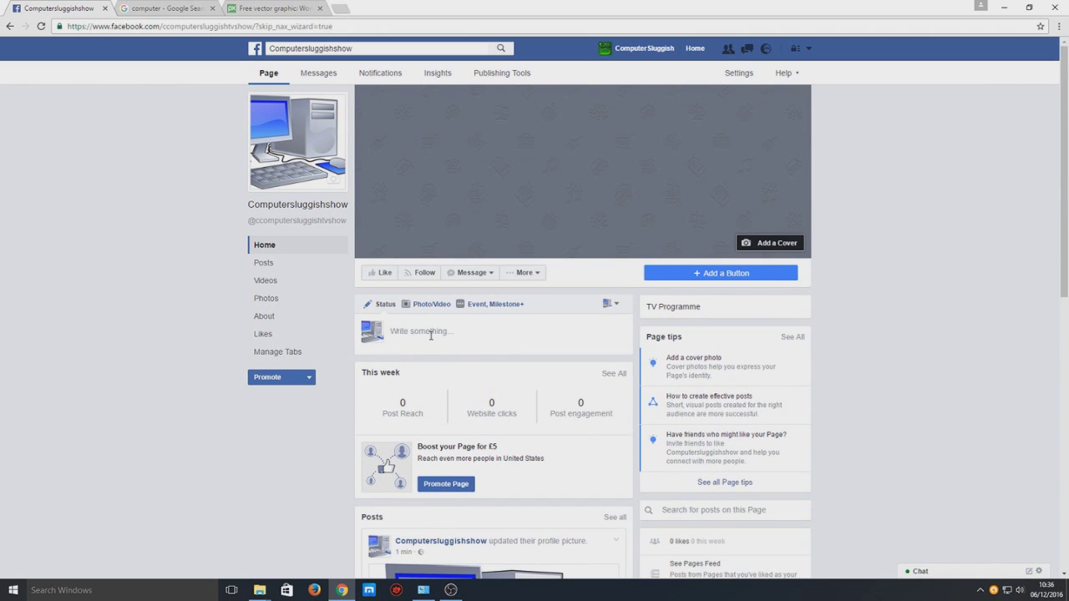
Publish a status post reading 'test' on the page, dismissing the posting-as-yourself tip.
{"action": "type", "text": "t"}
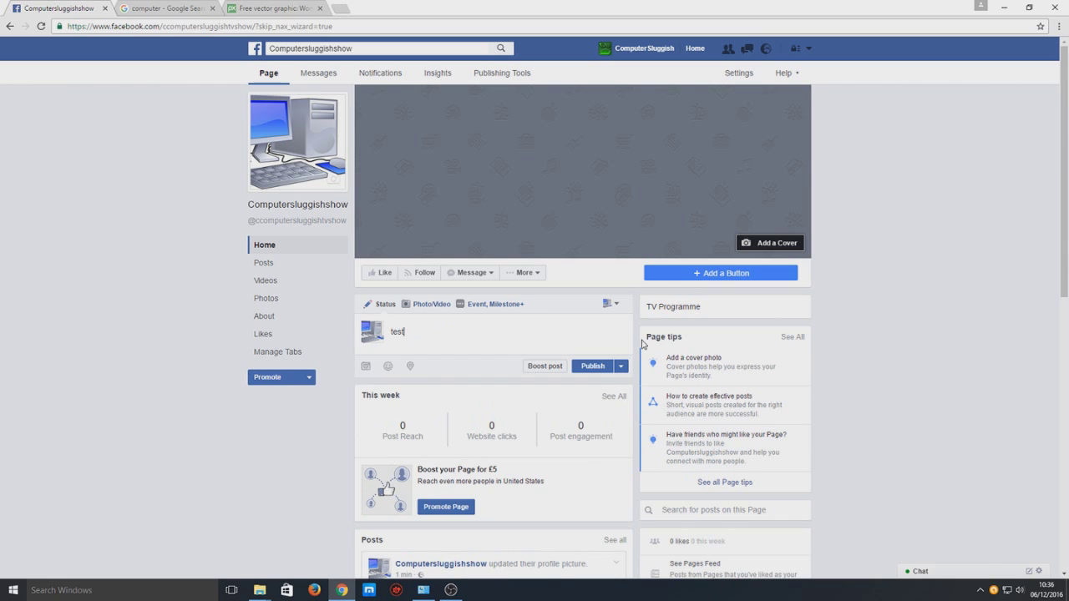
{"action": "type", "text": "est"}
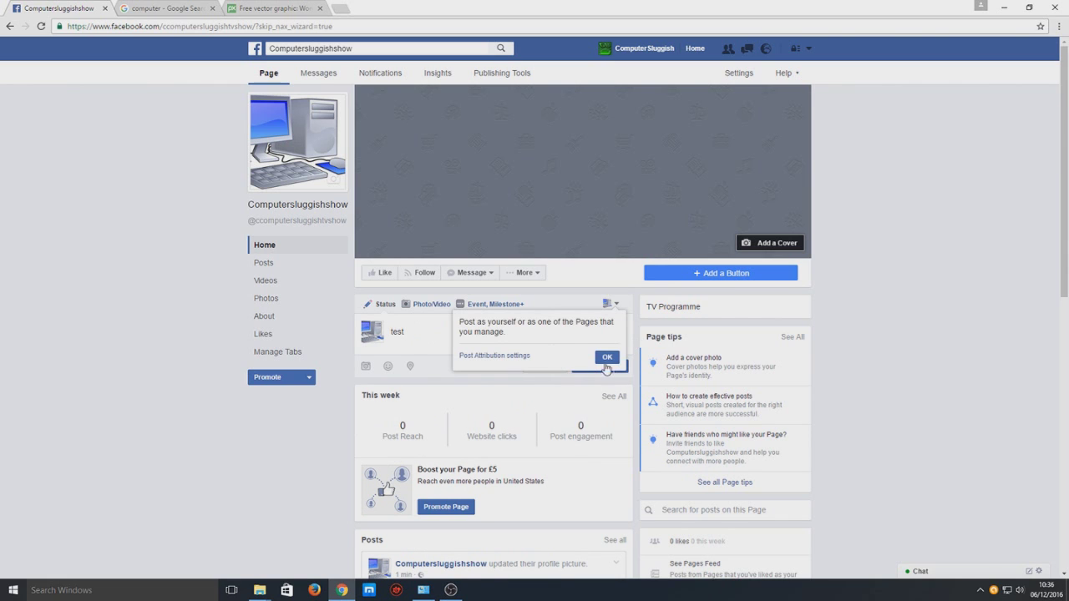
{"action": "left_click", "coordinate": [606, 361]}
{"action": "left_click", "coordinate": [595, 366]}
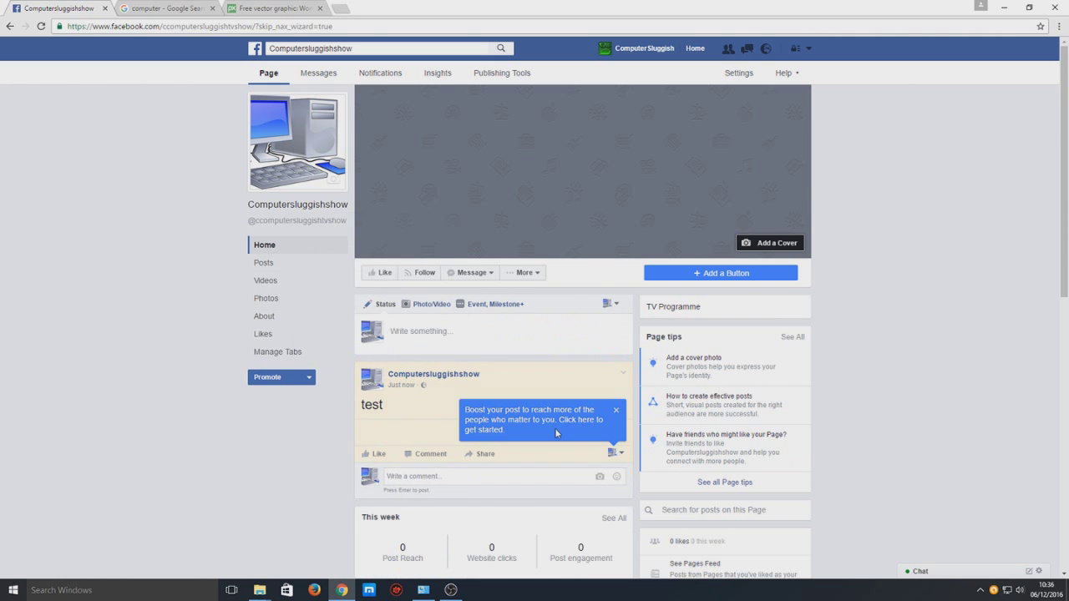
Scroll down to the new 'test' post and select its word, then clear the selection.
{"action": "scroll", "coordinate": [587, 415], "scroll_direction": "down", "scroll_amount": 1}
{"action": "double_click", "coordinate": [372, 351]}
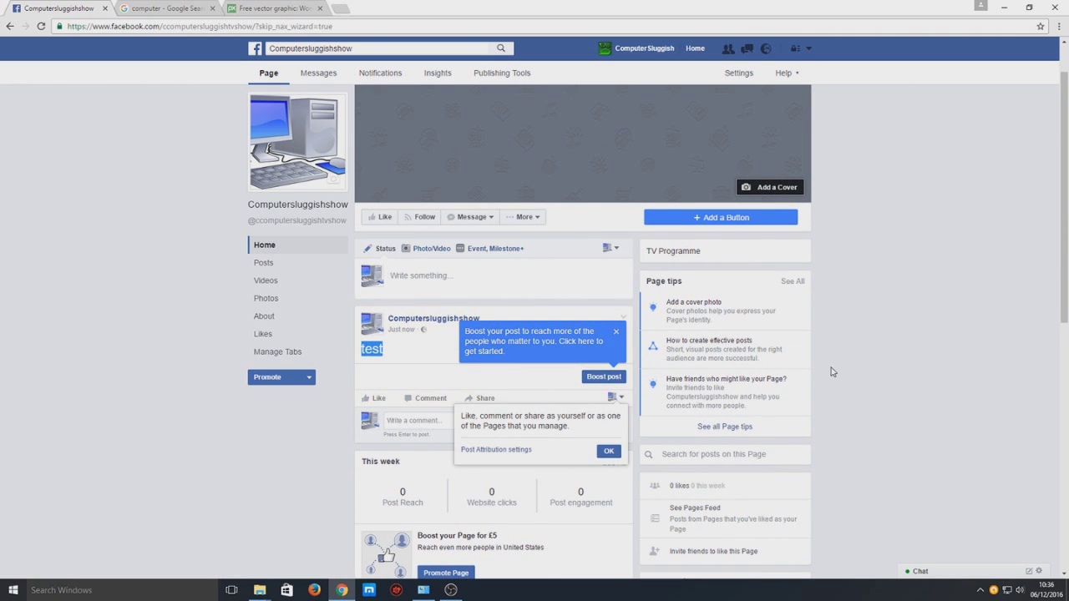
{"action": "left_click", "coordinate": [893, 354]}
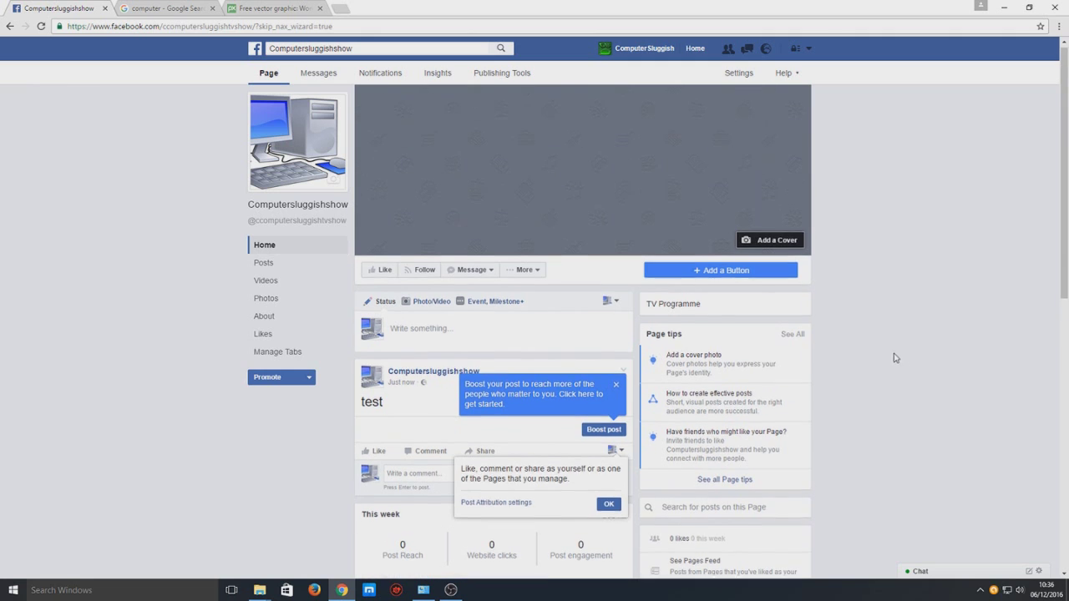
Set the cartoon computer image from the Profile pictures album as the page's cover photo.
{"action": "left_click", "coordinate": [784, 248]}
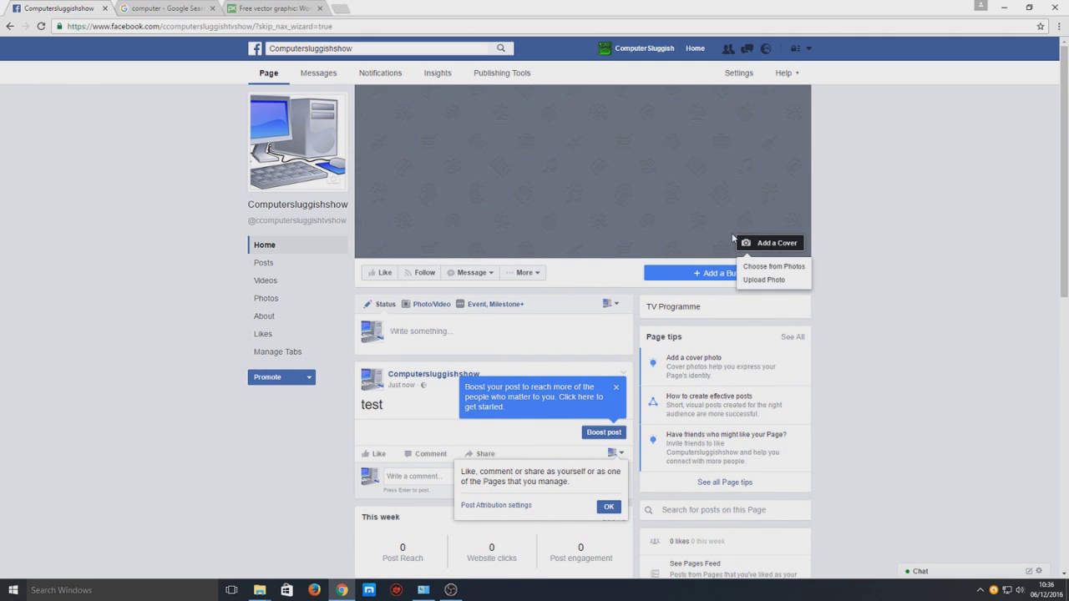
{"action": "left_click", "coordinate": [776, 267]}
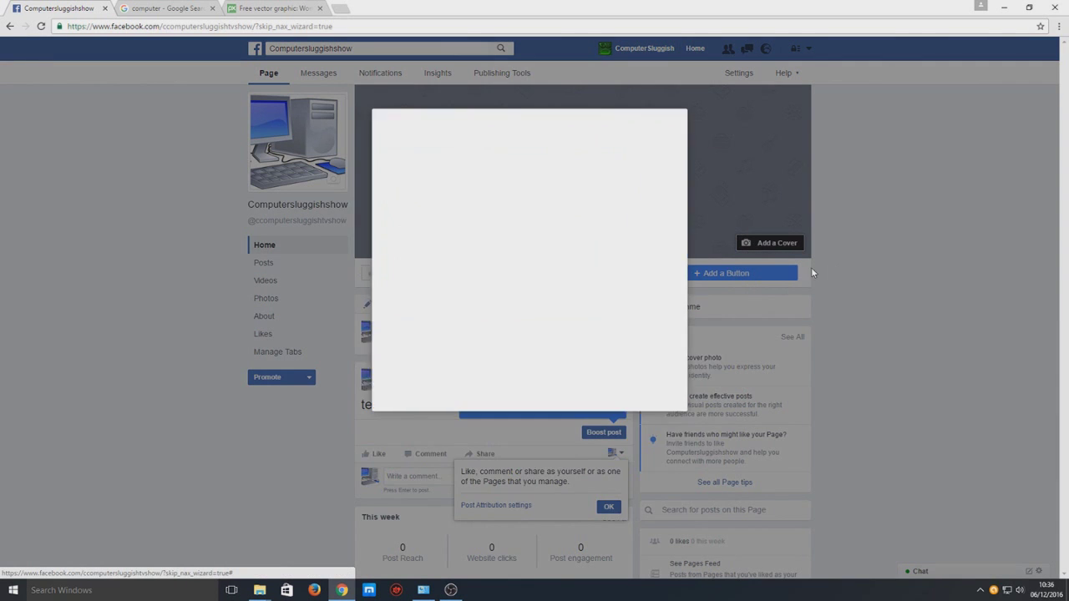
{"action": "left_click", "coordinate": [371, 152]}
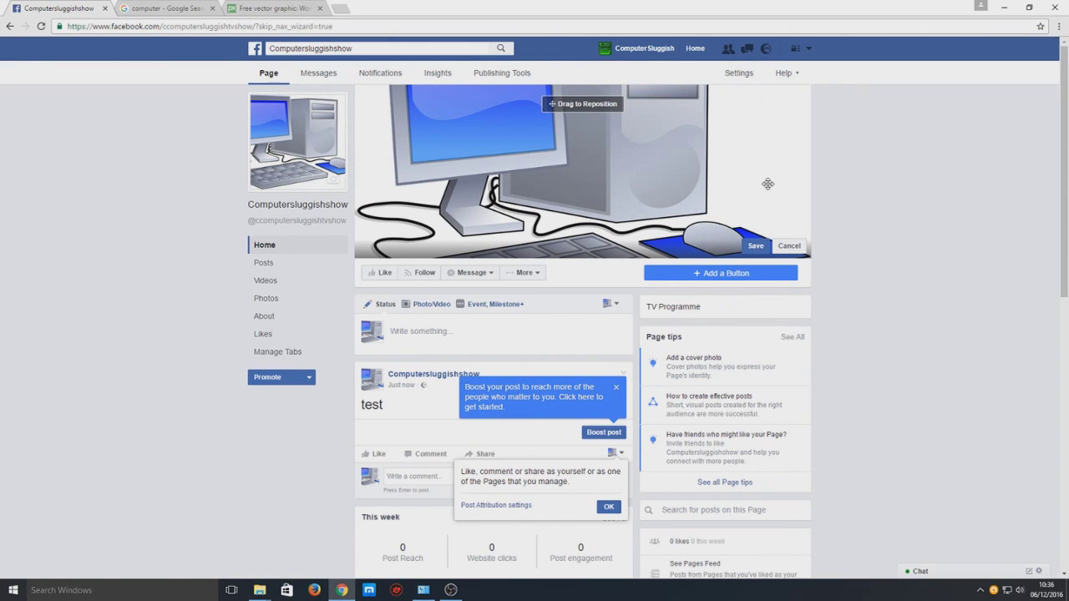
{"action": "left_click", "coordinate": [755, 246]}
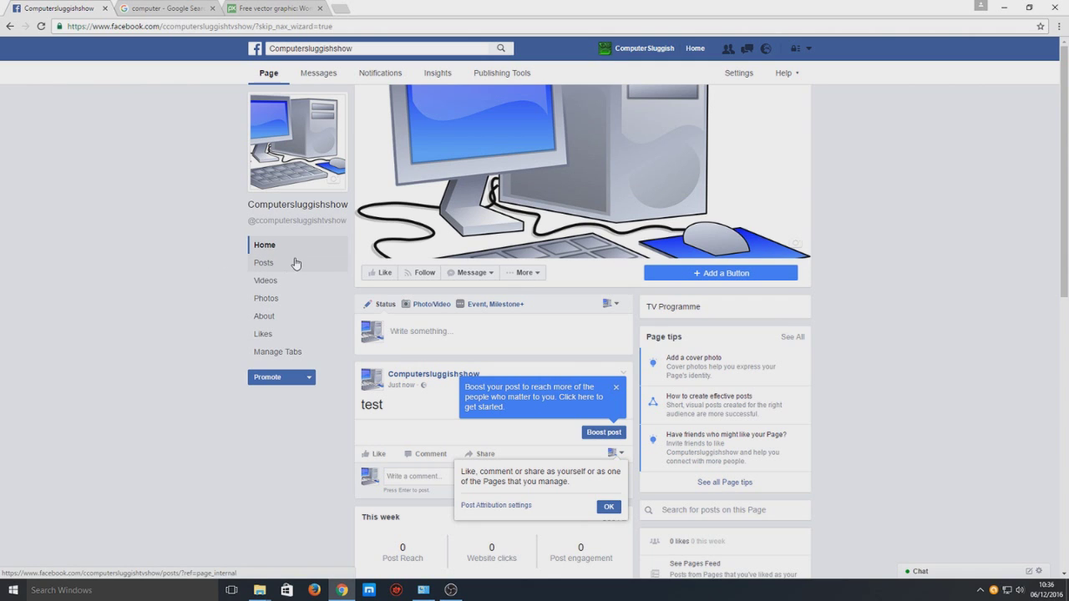
{"action": "left_click", "coordinate": [293, 321]}
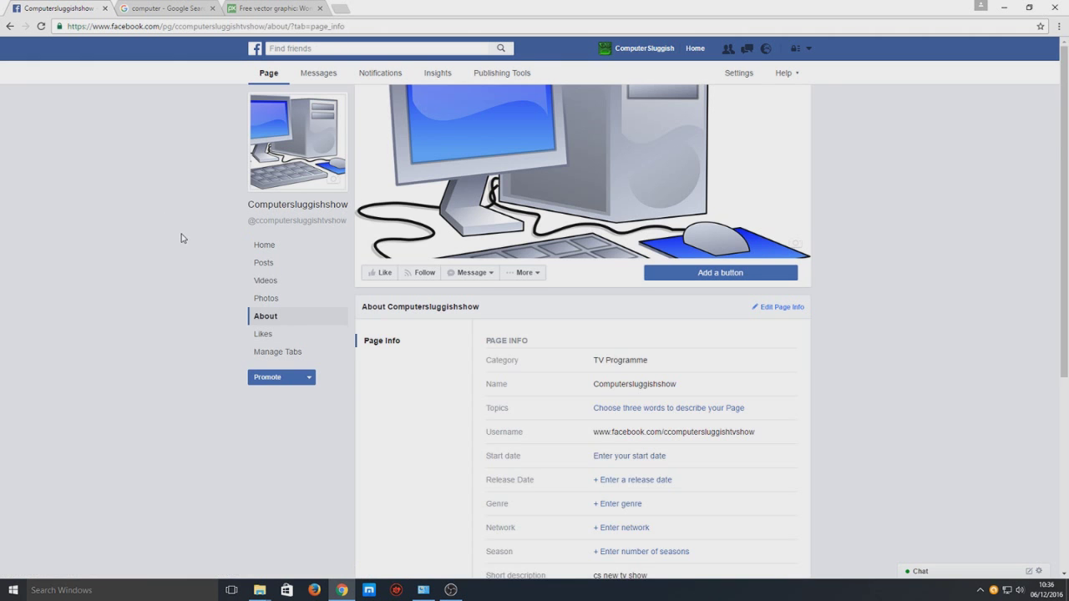
{"action": "scroll", "coordinate": [190, 240], "scroll_direction": "down", "scroll_amount": 2}
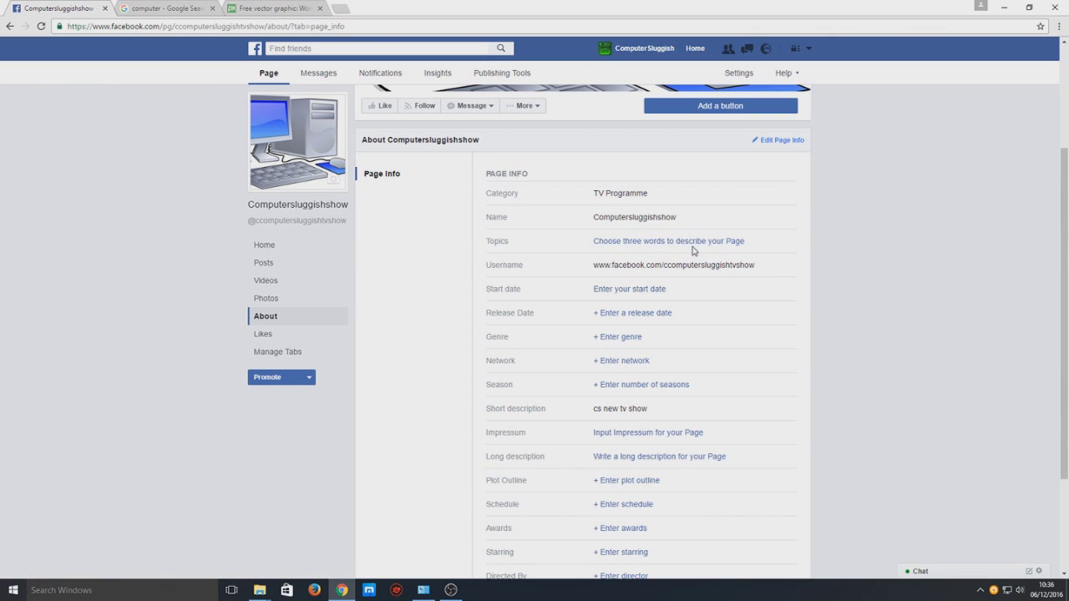
{"action": "scroll", "coordinate": [652, 335], "scroll_direction": "down", "scroll_amount": 2}
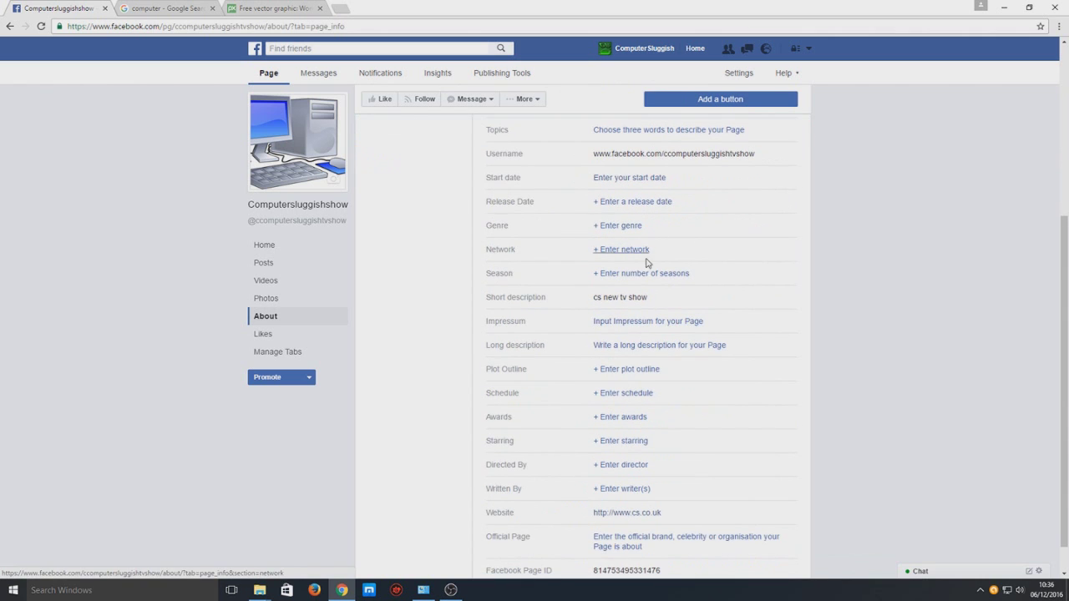
{"action": "scroll", "coordinate": [640, 334], "scroll_direction": "down", "scroll_amount": 1}
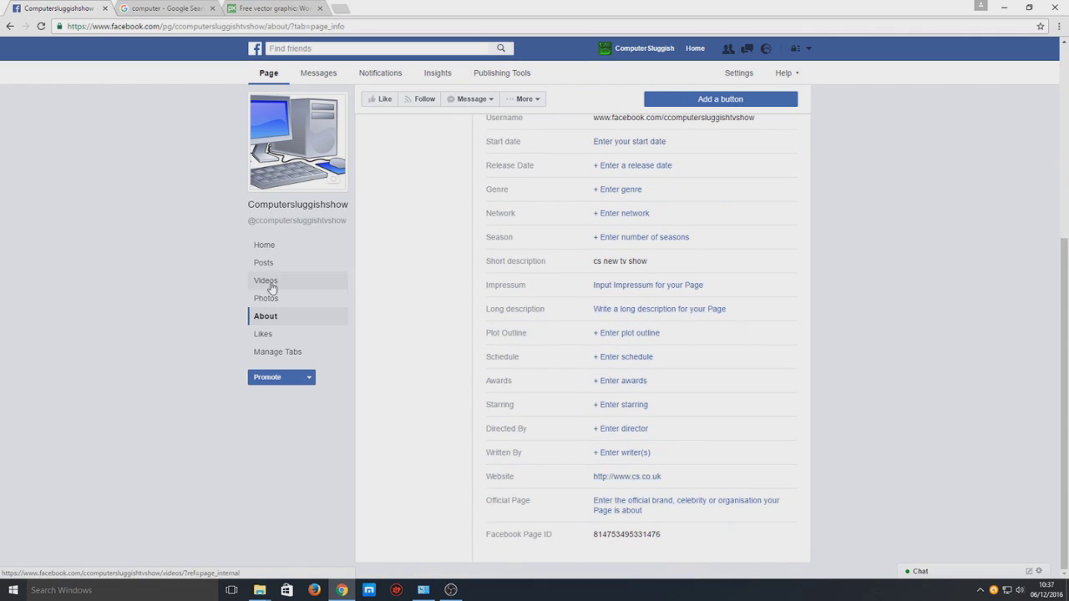
{"action": "left_click", "coordinate": [279, 334]}
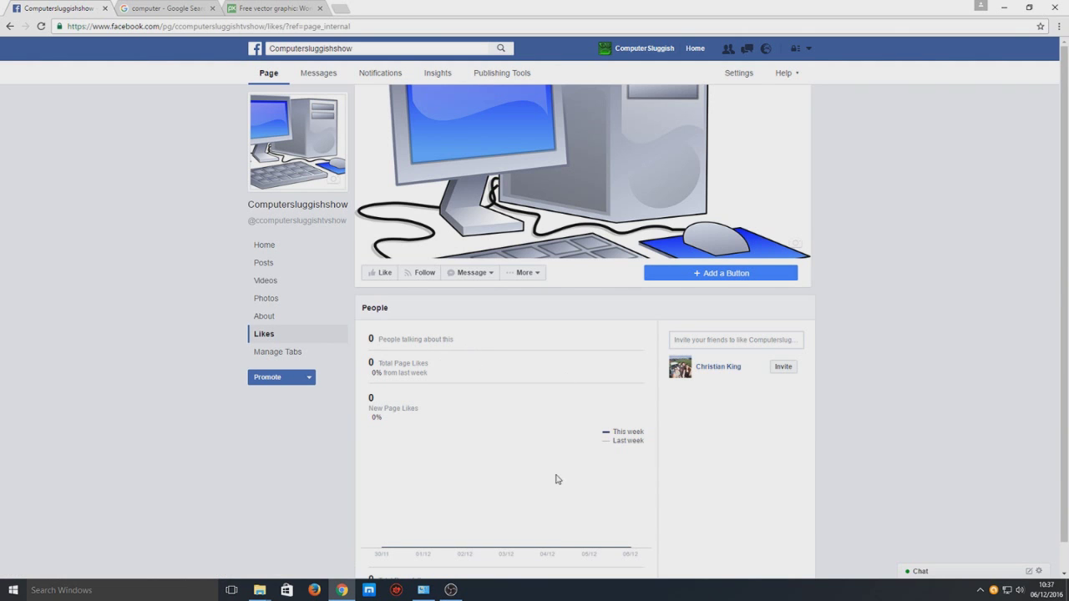
{"action": "left_click", "coordinate": [280, 247]}
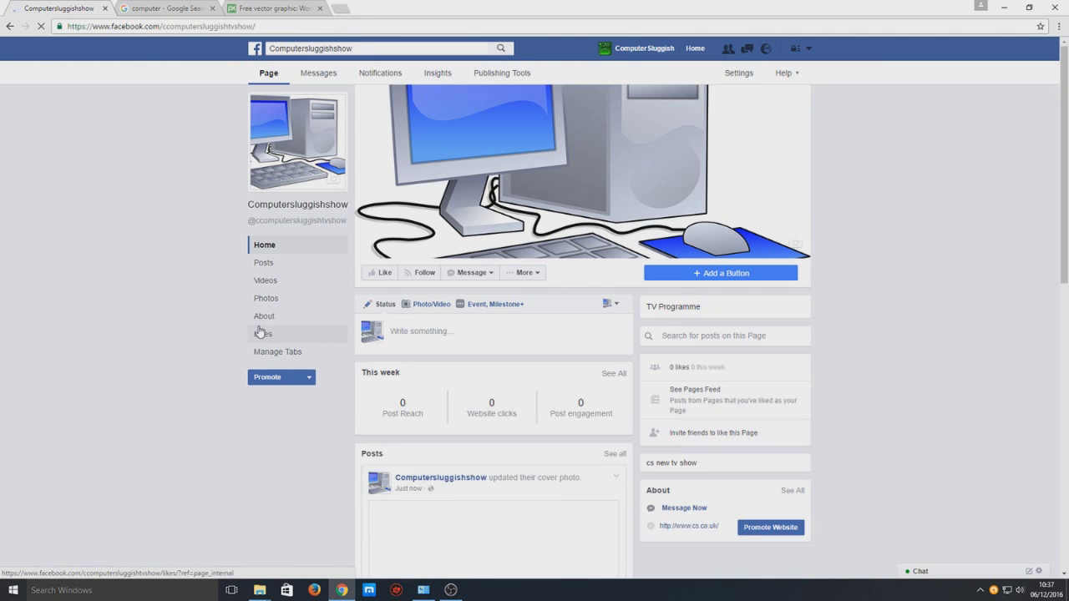
Reorder the page tabs to Home, Photos, About, Posts, Likes, Videos, then return to Home.
{"action": "left_click", "coordinate": [282, 354]}
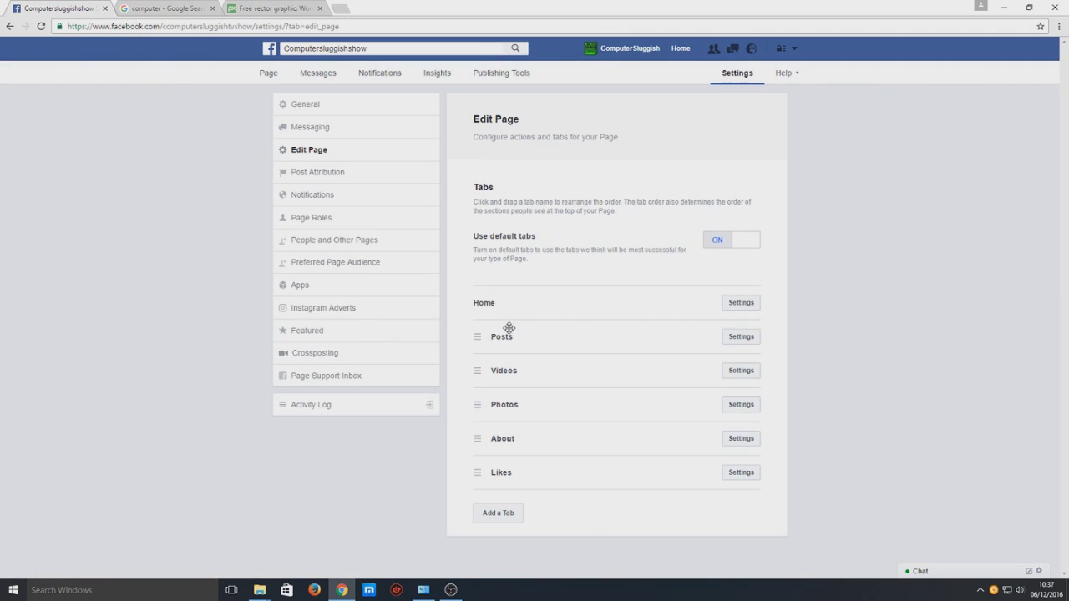
{"action": "left_click_drag", "start_coordinate": [534, 475], "coordinate": [524, 372]}
{"action": "left_click_drag", "start_coordinate": [543, 439], "coordinate": [563, 334]}
{"action": "left_click_drag", "start_coordinate": [579, 456], "coordinate": [582, 345]}
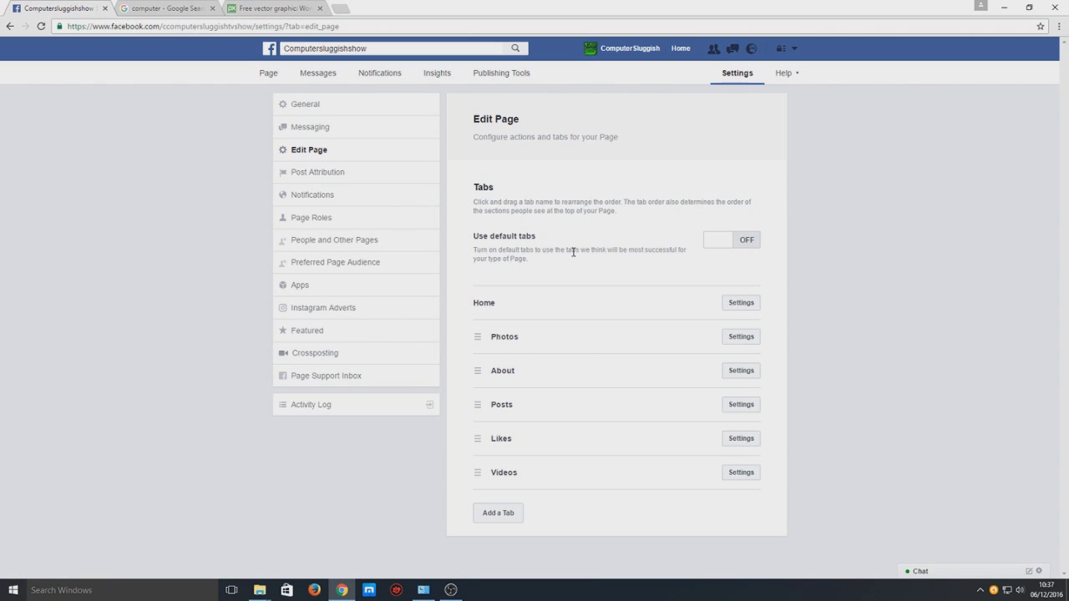
{"action": "left_click", "coordinate": [267, 75]}
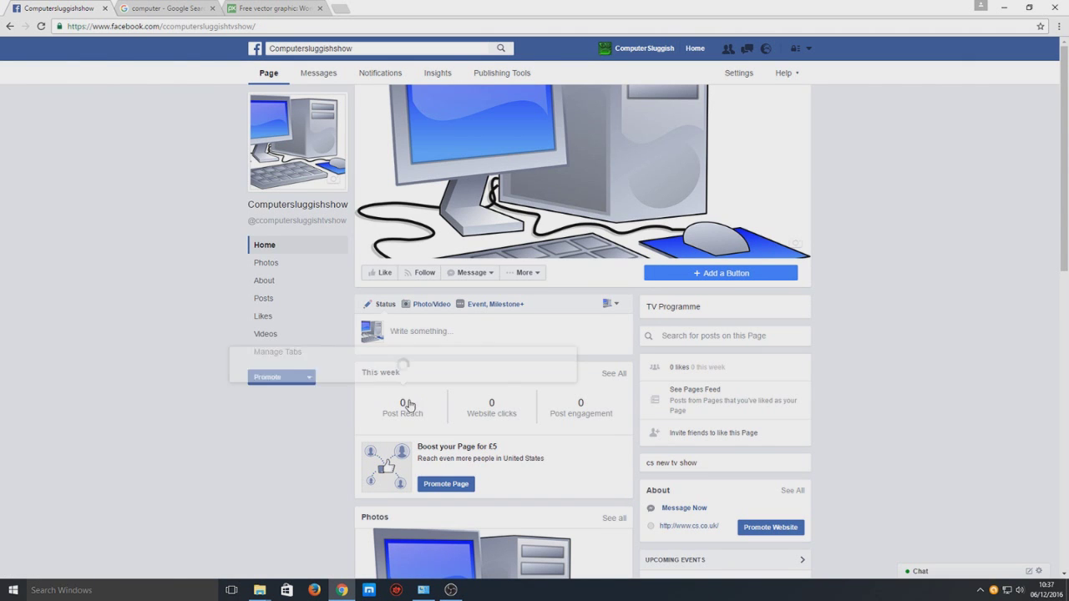
{"action": "scroll", "coordinate": [868, 428], "scroll_direction": "down", "scroll_amount": 2}
{"action": "scroll", "coordinate": [919, 427], "scroll_direction": "down", "scroll_amount": 4}
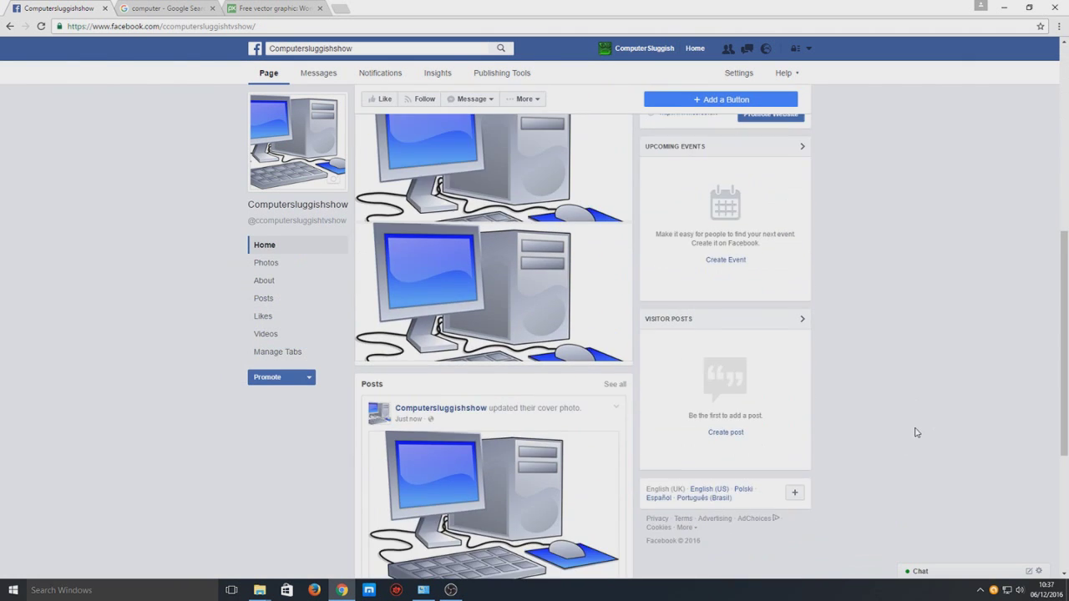
{"action": "scroll", "coordinate": [910, 434], "scroll_direction": "up", "scroll_amount": 6}
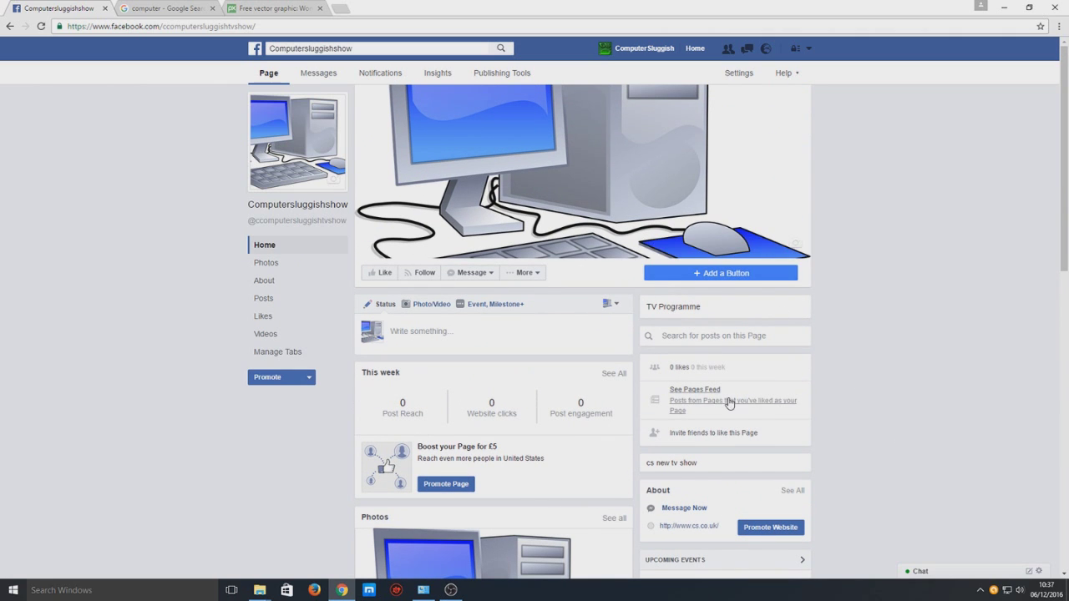
{"action": "left_click", "coordinate": [740, 274]}
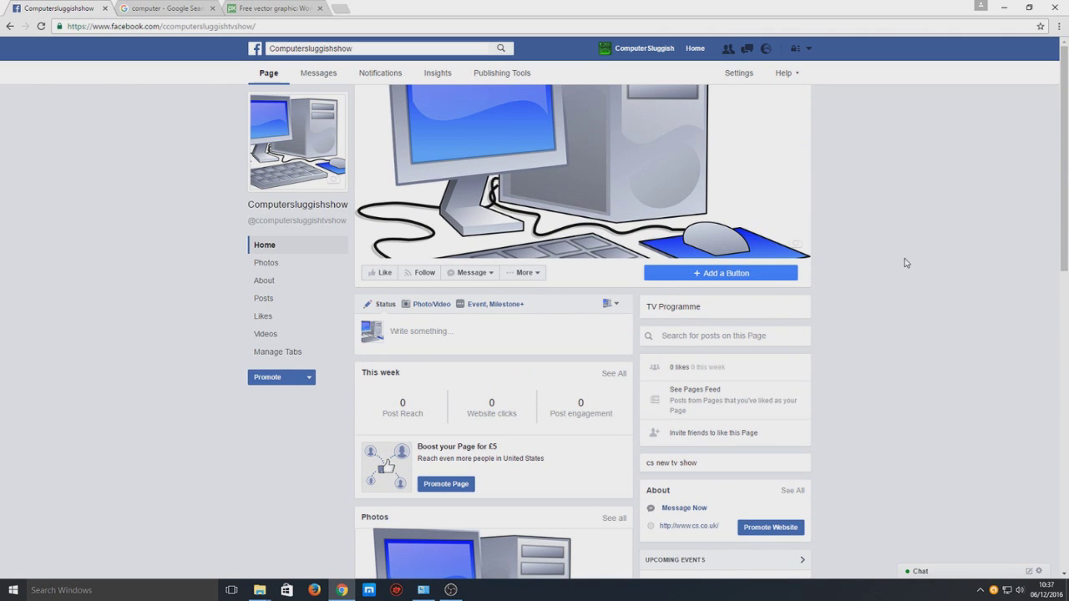